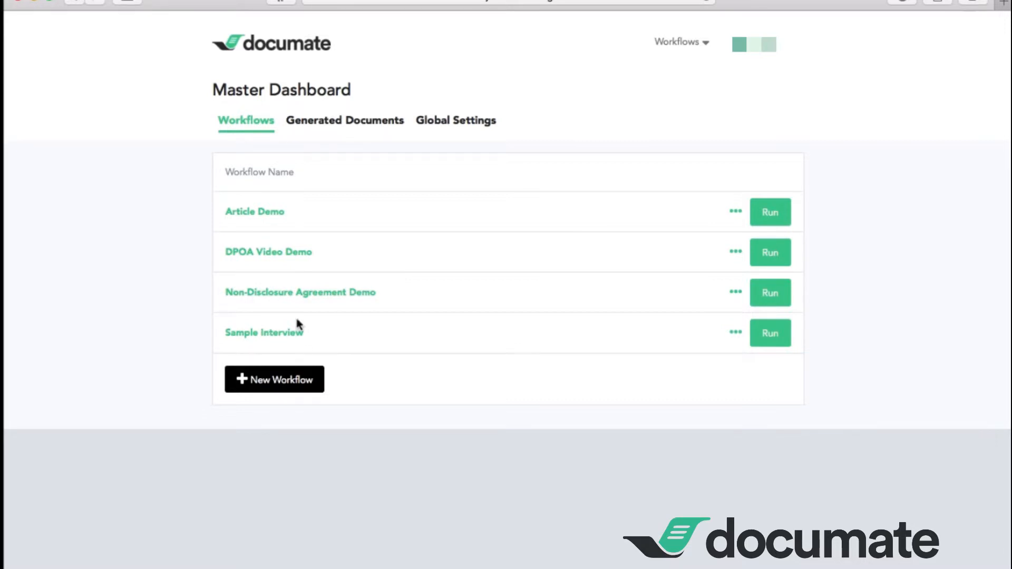
# - Open the Non-Disclosure Agreement Demo workflow and display the question types that can be added to the Disclosing Party Information page
pyautogui.click(298, 298)
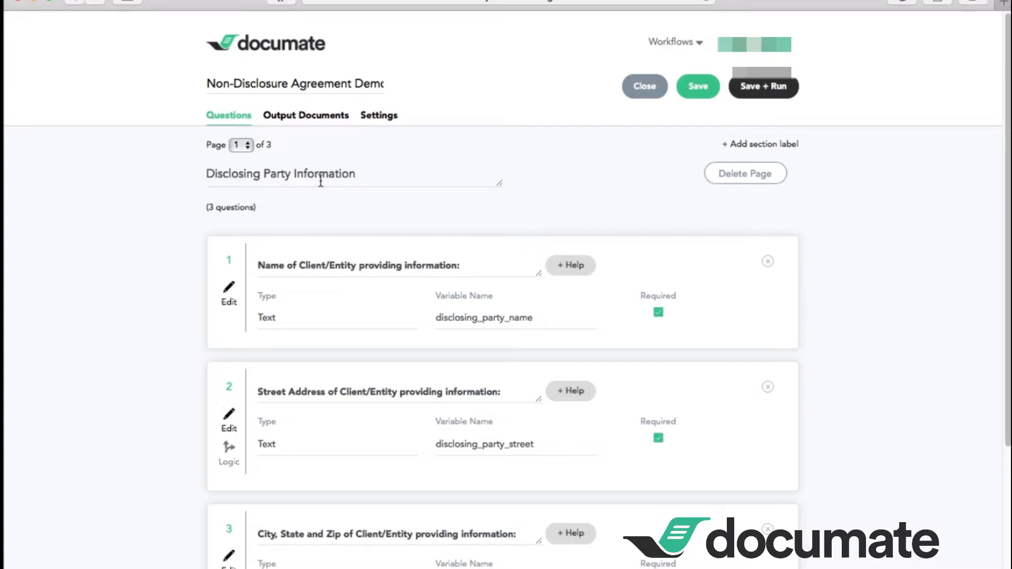
pyautogui.scroll(-2, 787, 269)
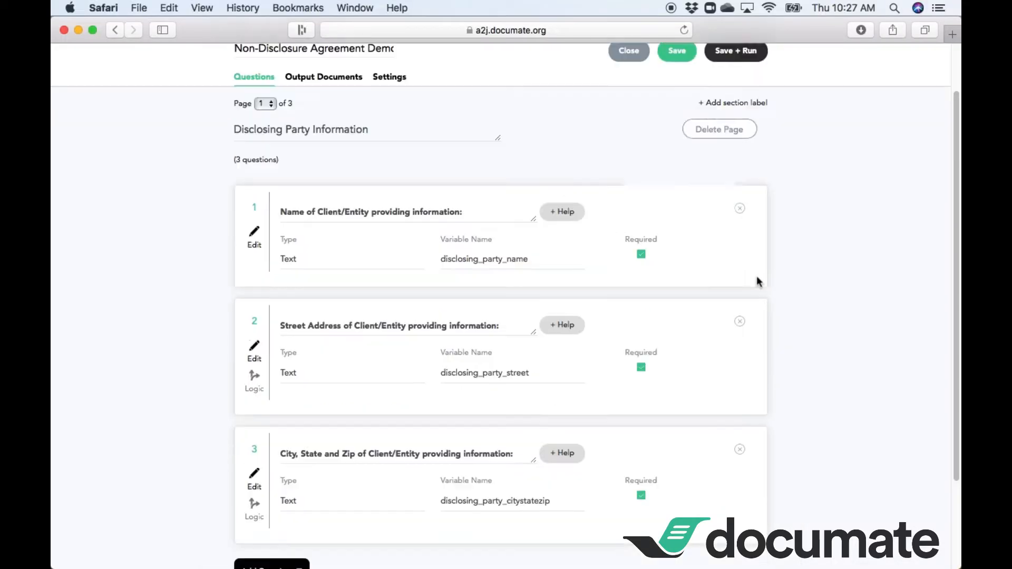
pyautogui.scroll(-3, 757, 276)
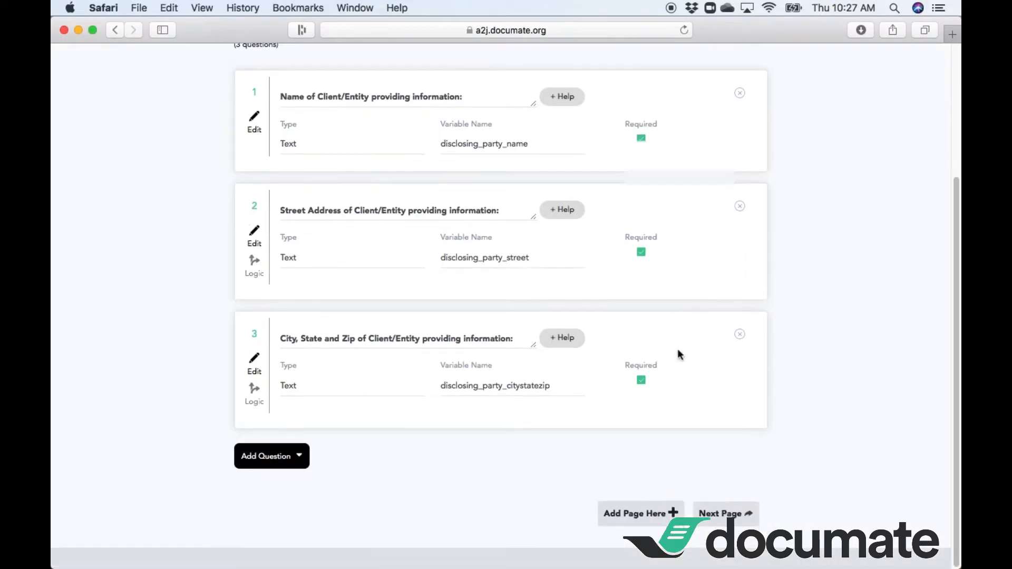
pyautogui.click(295, 456)
pyautogui.scroll(-1, 369, 474)
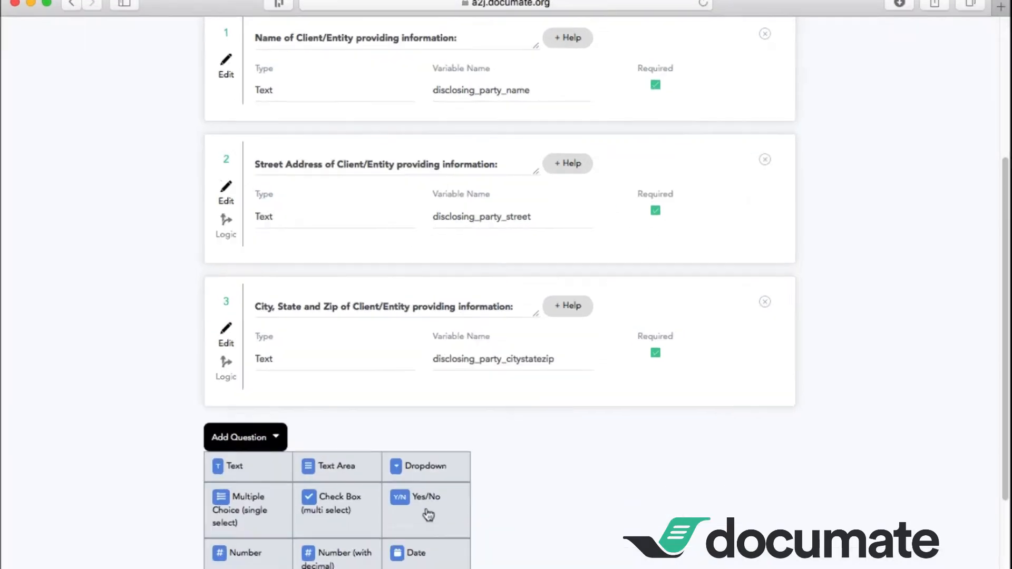
pyautogui.scroll(-1, 424, 519)
pyautogui.scroll(-1, 422, 525)
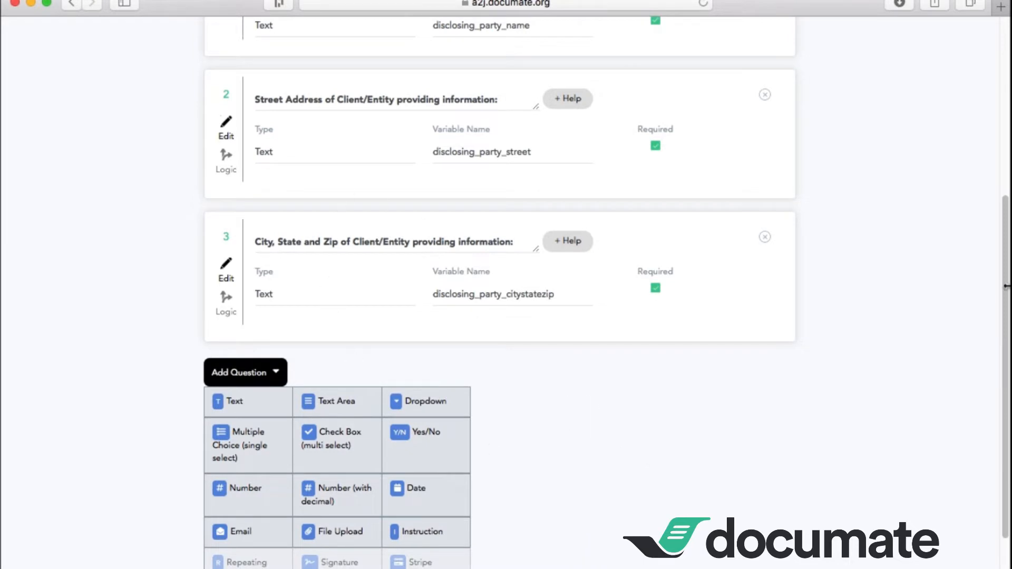
# - Check the type options and the Required setting of the client name question
pyautogui.scroll(6, 994, 238)
pyautogui.click(296, 216)
pyautogui.click(296, 214)
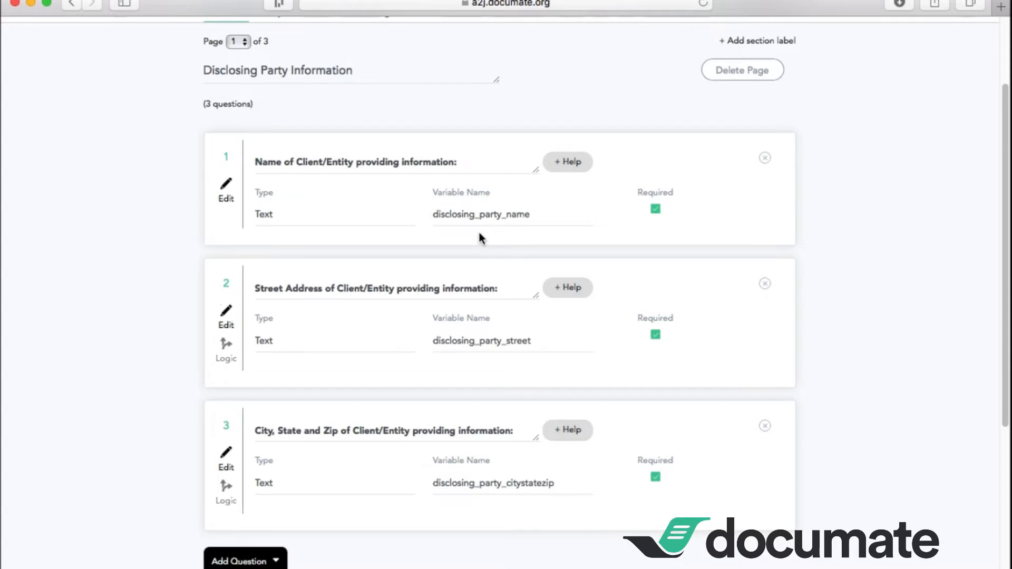
pyautogui.click(657, 210)
pyautogui.click(656, 210)
# - Go to page 3 of the workflow, Length of NDA
pyautogui.moveTo(1005, 146); pyautogui.dragTo(987, 225)
pyautogui.click(213, 427)
pyautogui.click(764, 542)
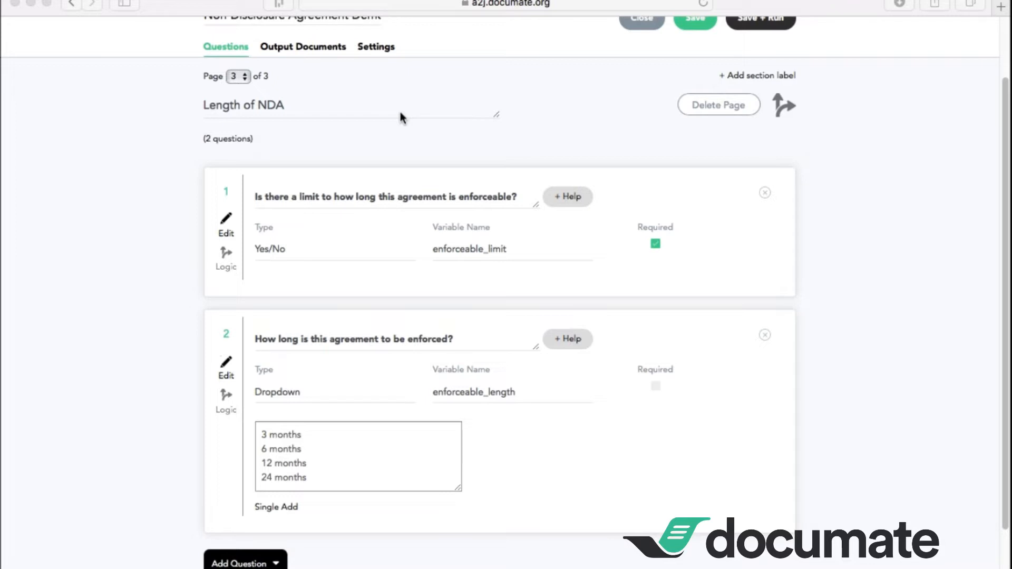
# - View the type options of the Yes/No enforceability question and the dropdown question about the agreement's length
pyautogui.click(338, 253)
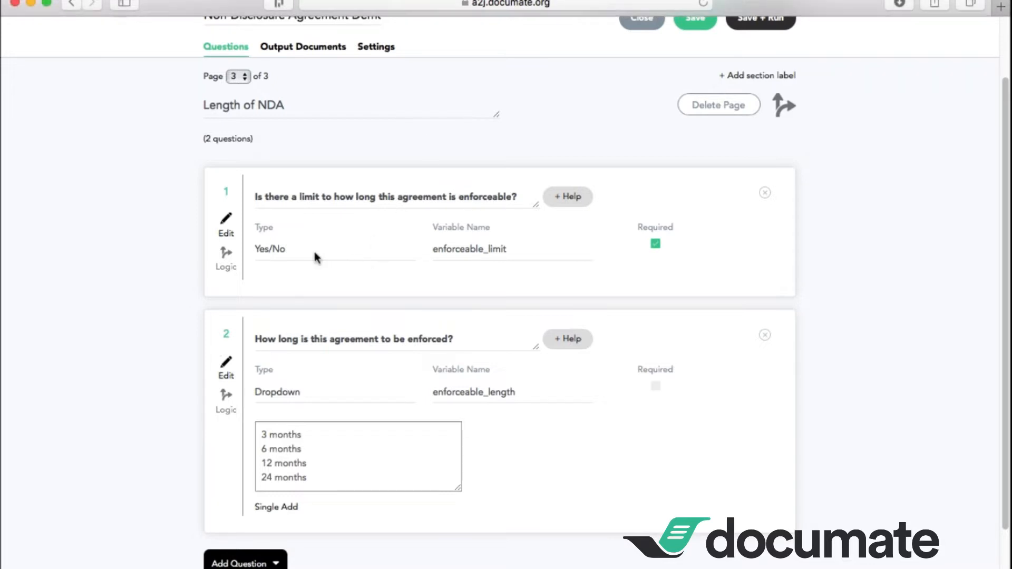
pyautogui.click(290, 252)
pyautogui.click(290, 252)
pyautogui.click(338, 396)
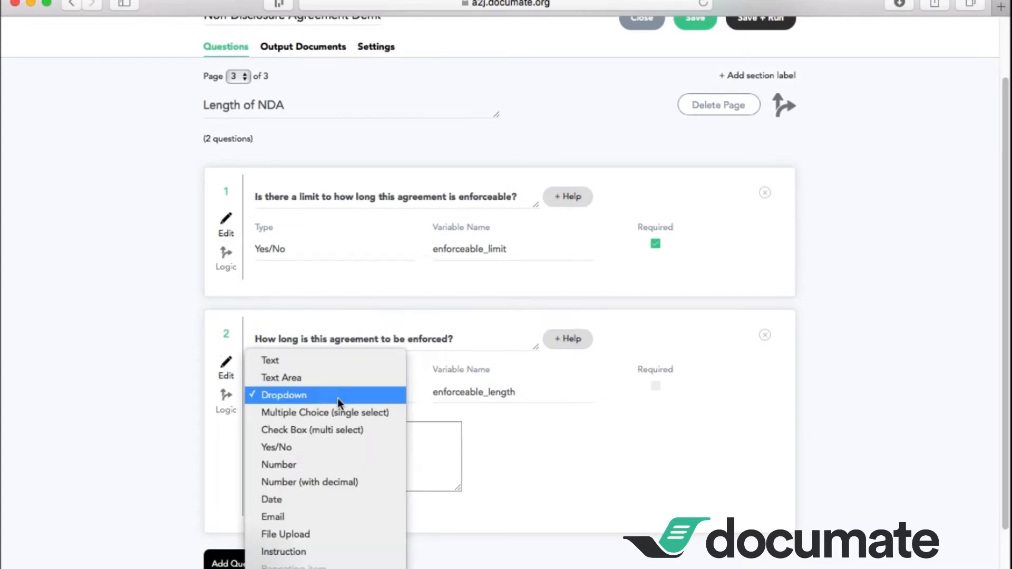
pyautogui.click(337, 397)
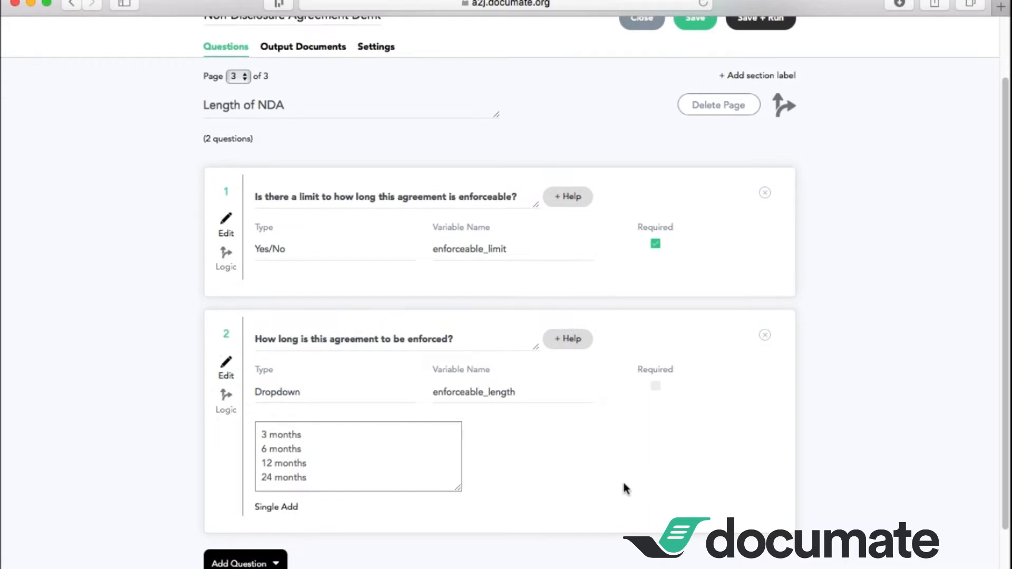
# - Set the logic of the "How long is this agreement to be enforced?" question to show if enforceable_limit is Yes
pyautogui.scroll(-3, 623, 488)
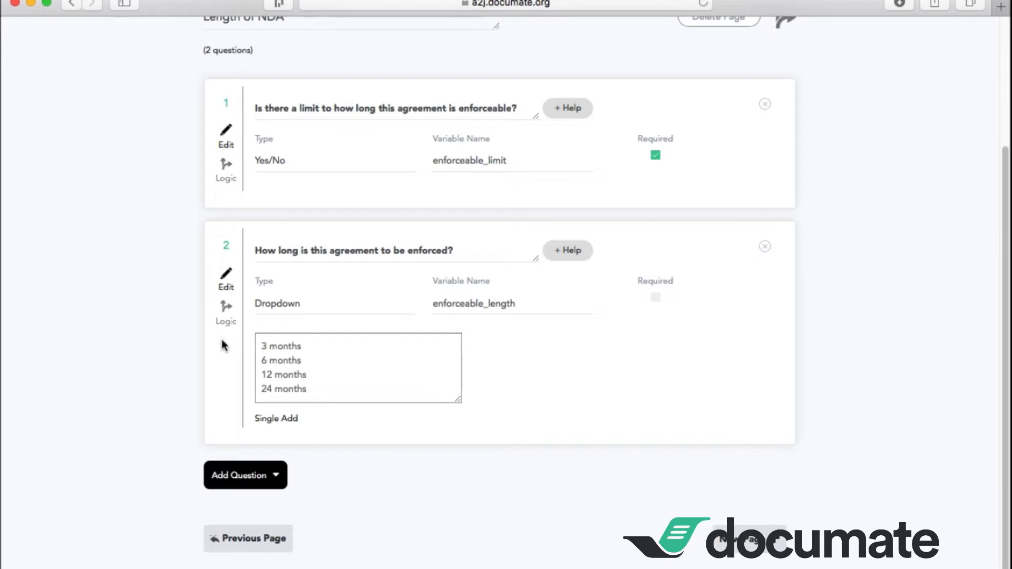
pyautogui.click(227, 310)
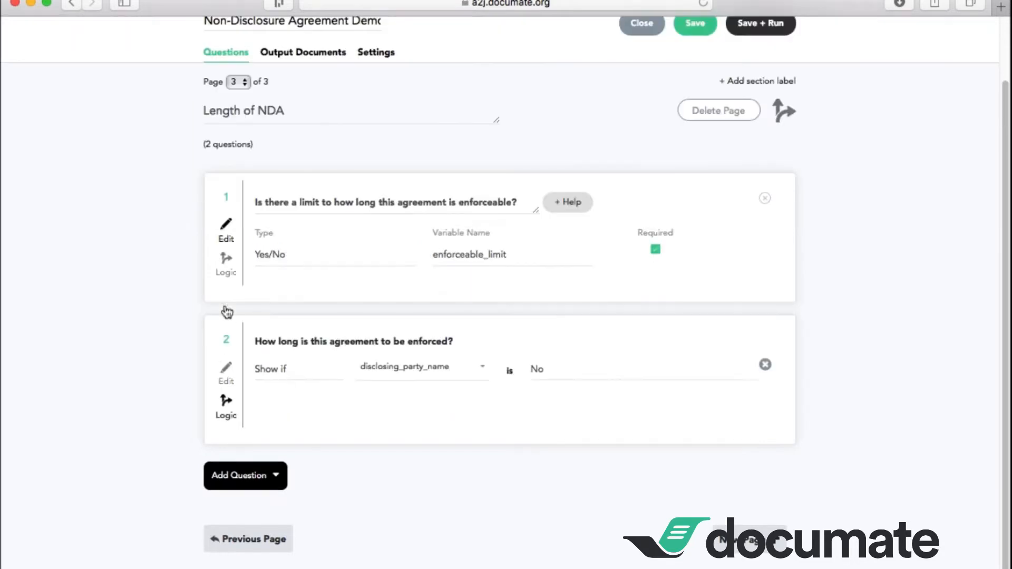
pyautogui.click(310, 374)
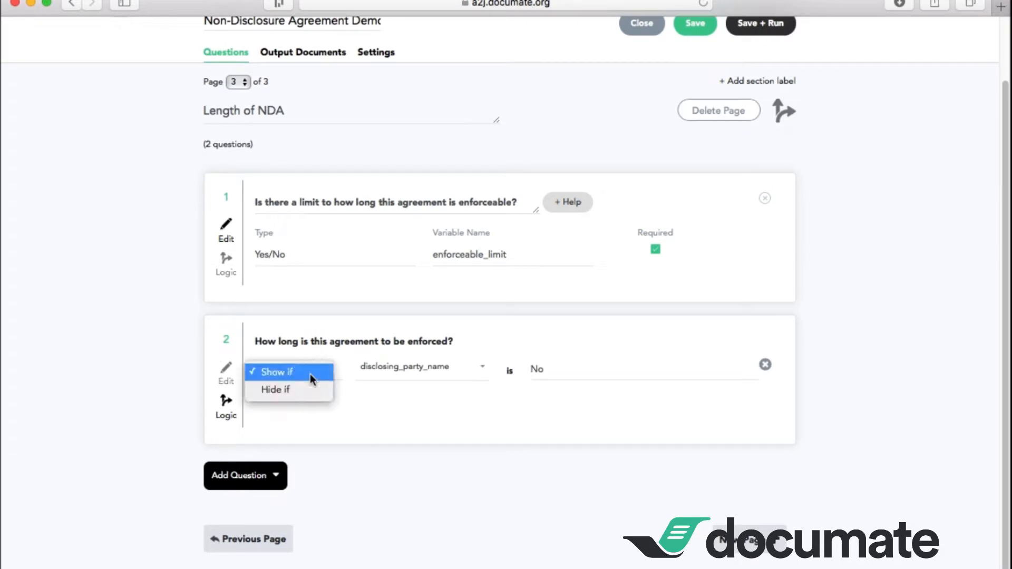
pyautogui.click(310, 374)
pyautogui.click(399, 379)
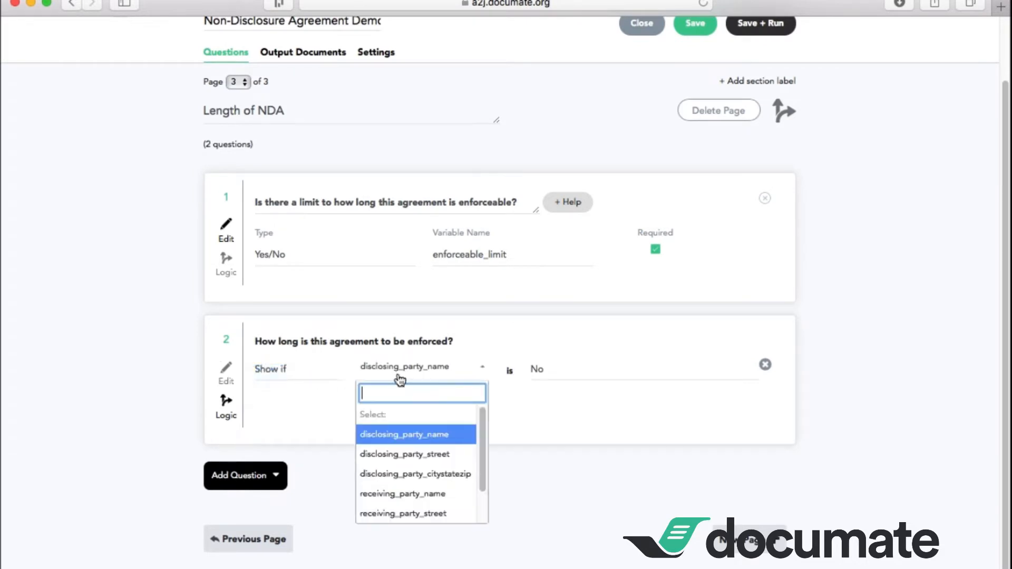
pyautogui.click(483, 432)
pyautogui.moveTo(484, 432); pyautogui.dragTo(486, 481)
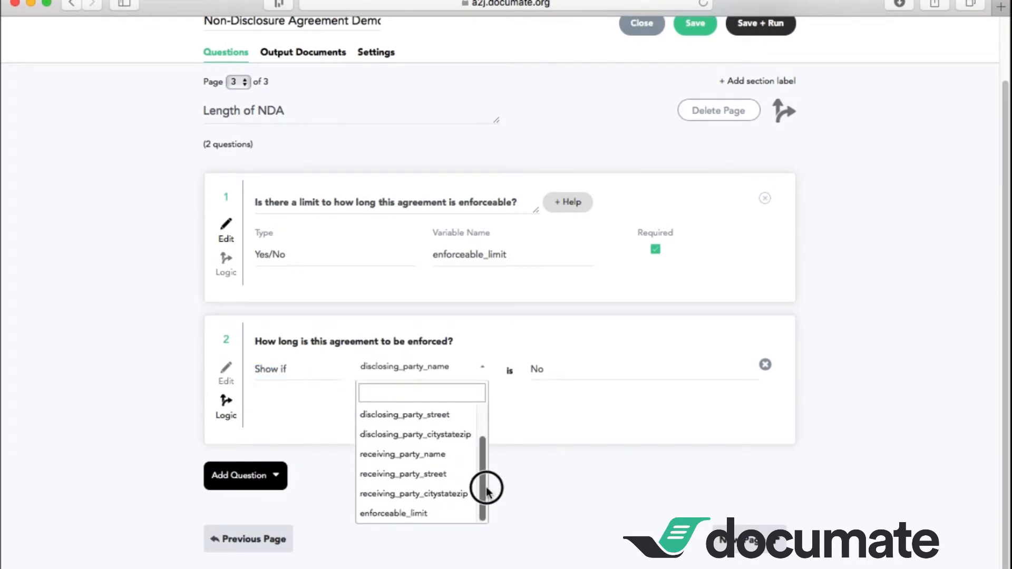
pyautogui.click(450, 518)
pyautogui.click(541, 372)
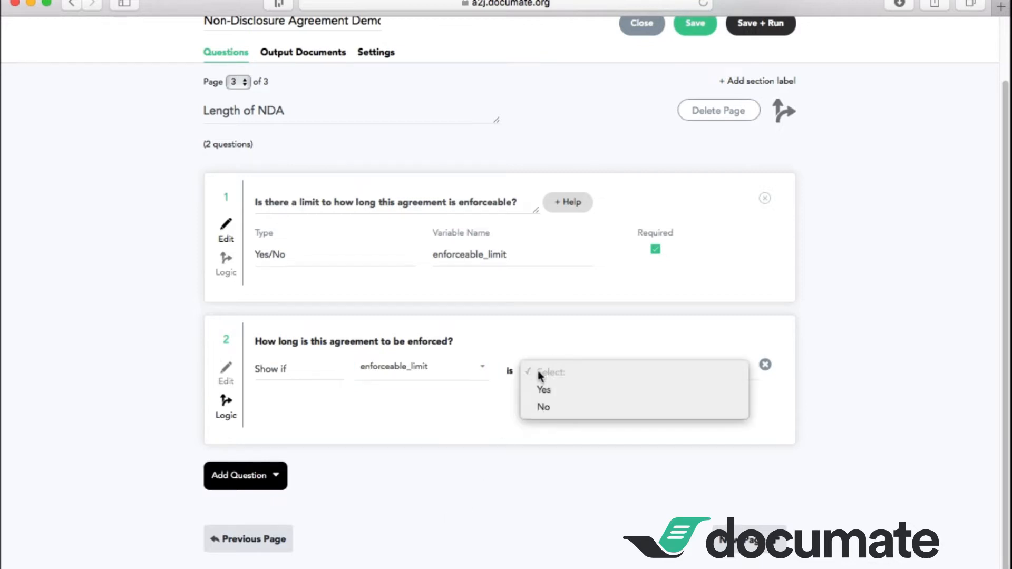
pyautogui.click(548, 391)
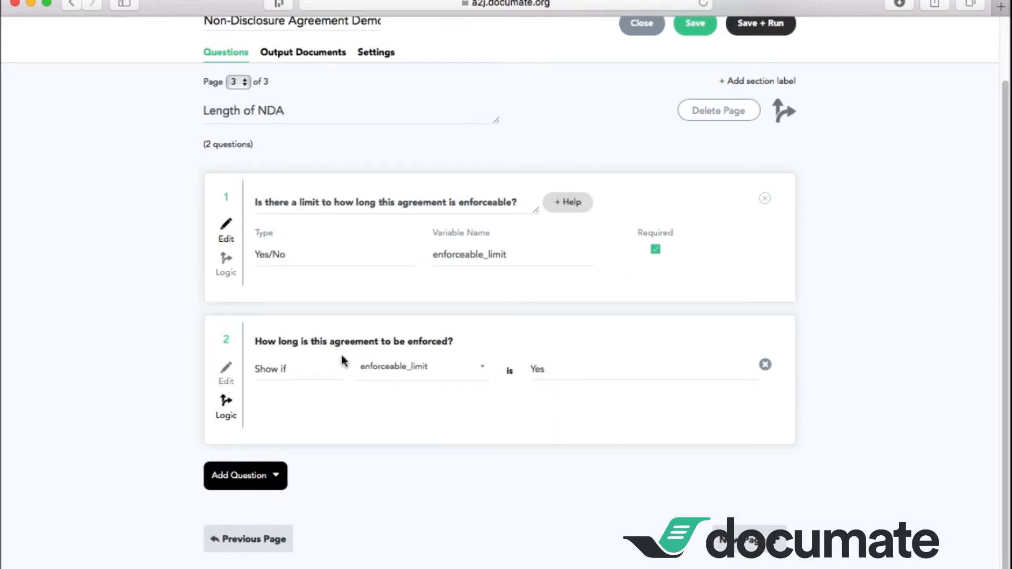
pyautogui.click(221, 370)
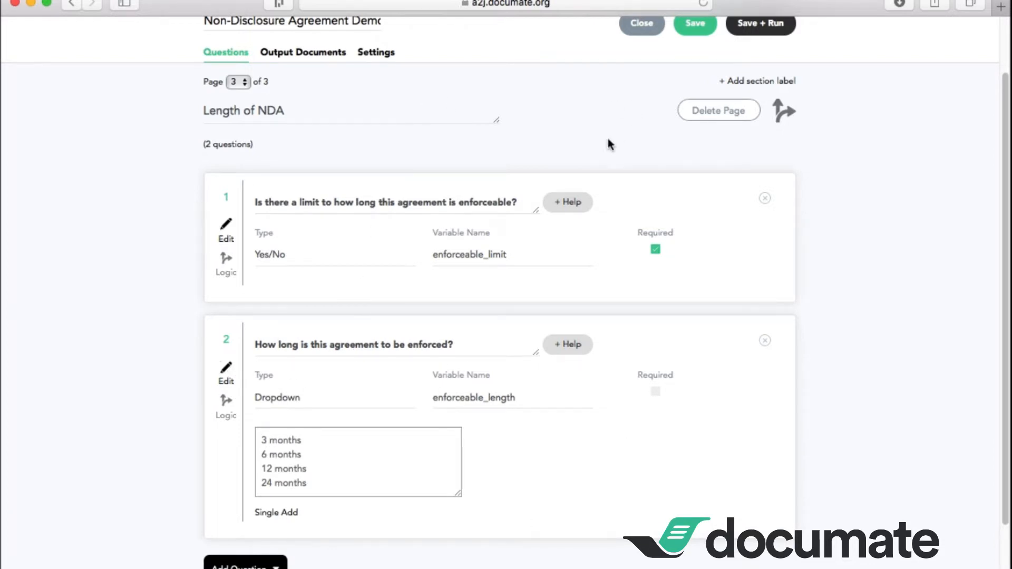
# - Open the output documents of the Non-Disclosure Agreement Demo workflow
pyautogui.scroll(2, 594, 138)
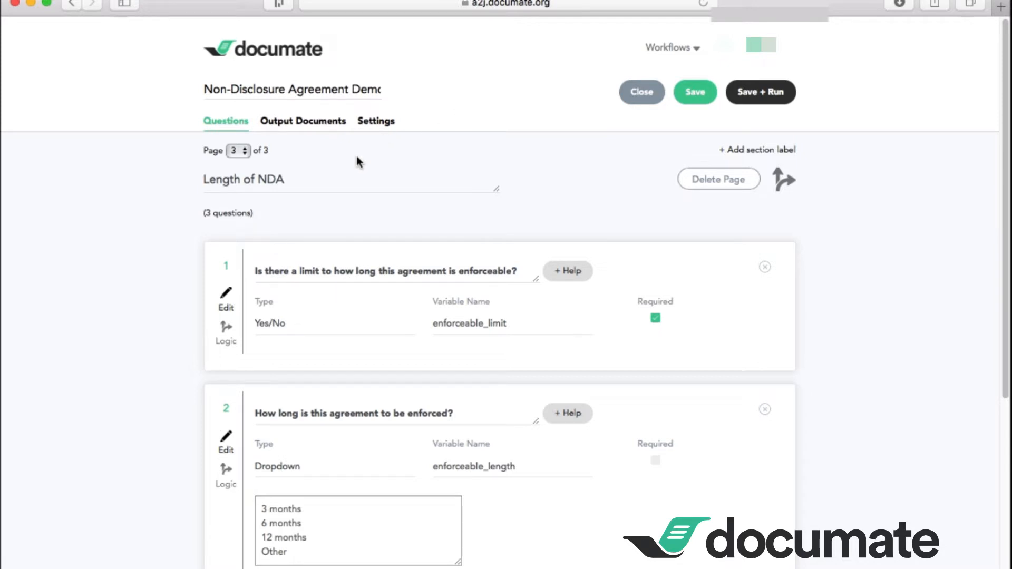
pyautogui.click(298, 129)
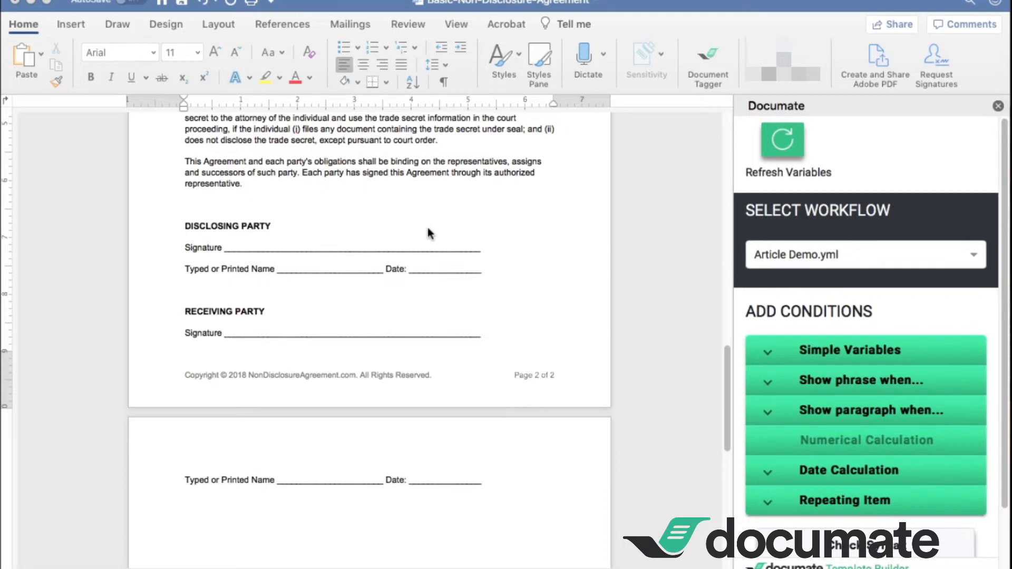
# - In the Word NDA document, select the Non-Disclosure Agreement Demo.yml workflow in Documate and expand its simple variables
pyautogui.moveTo(727, 374); pyautogui.dragTo(719, 144)
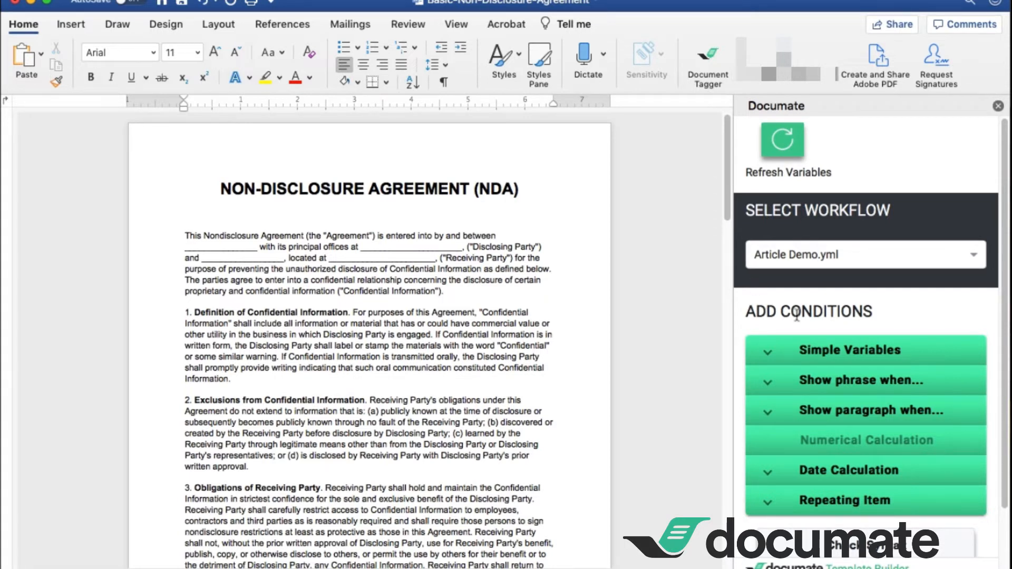
pyautogui.click(848, 256)
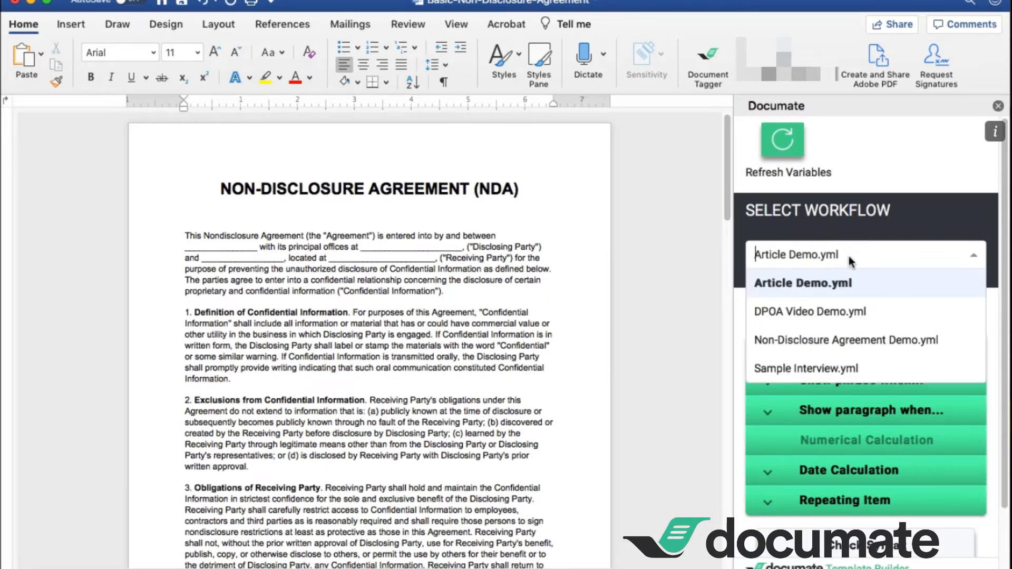
pyautogui.click(836, 342)
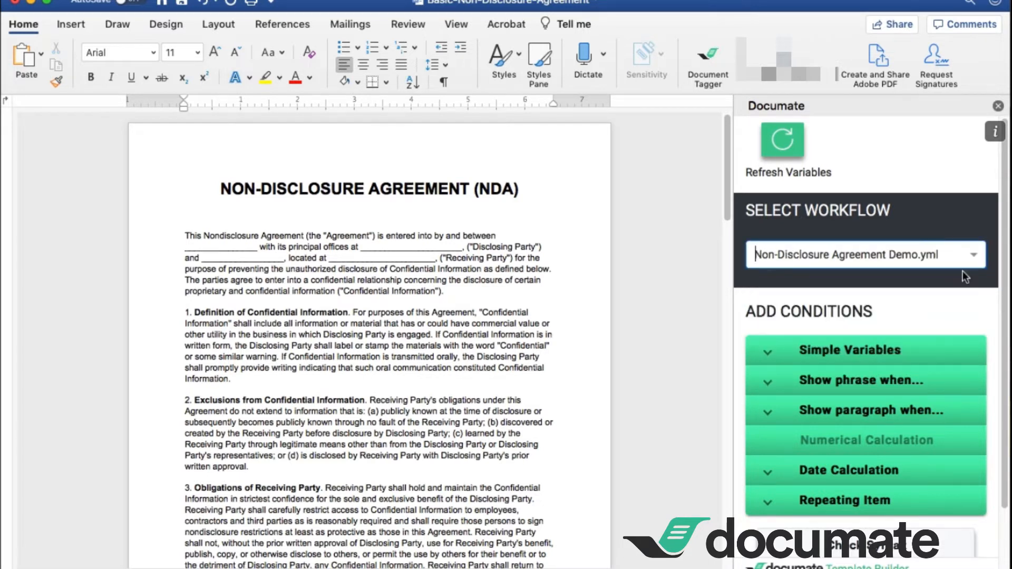
pyautogui.click(793, 350)
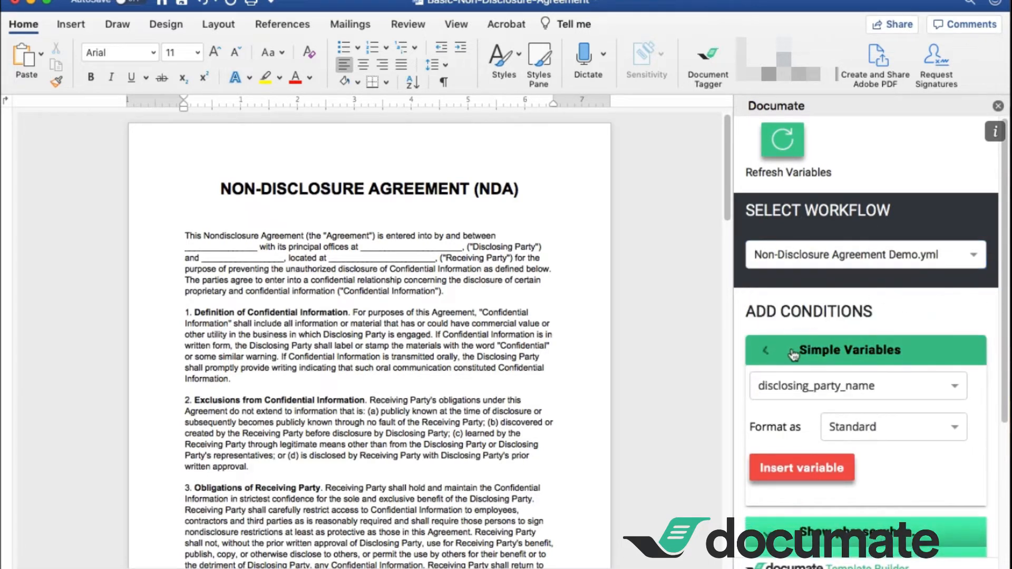
pyautogui.scroll(-2, 1007, 213)
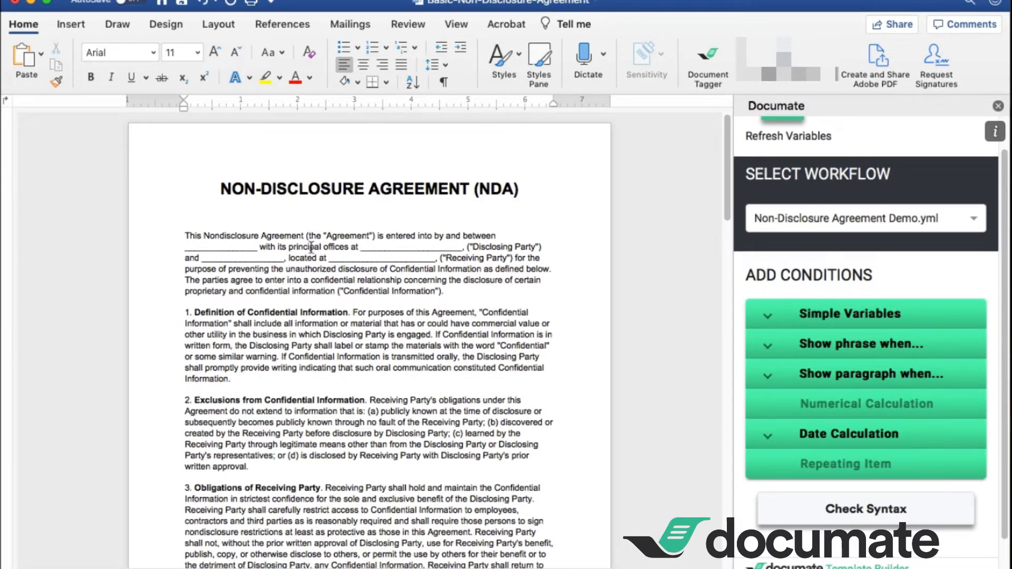
pyautogui.click(771, 314)
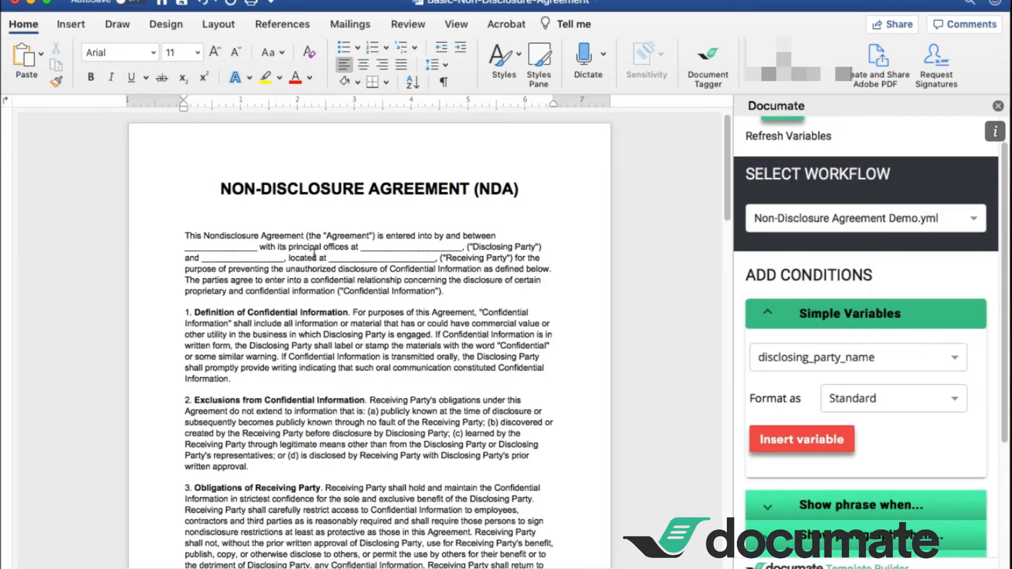
# - Replace the blank after "entered into by and between" with the disclosing_party_name variable in Standard format
pyautogui.click(256, 248)
pyautogui.moveTo(256, 247); pyautogui.dragTo(194, 248)
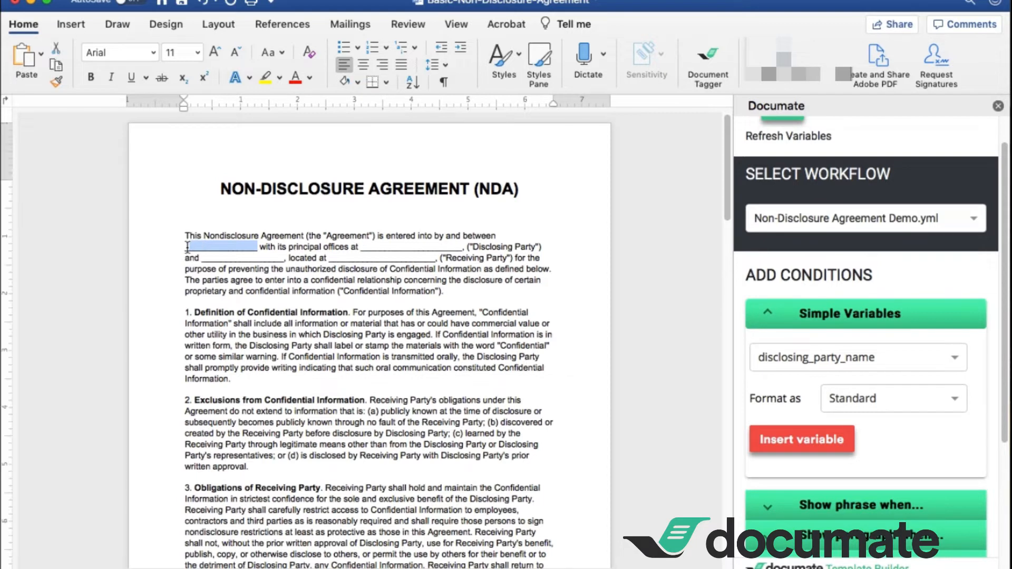
pyautogui.press('BackSpace')
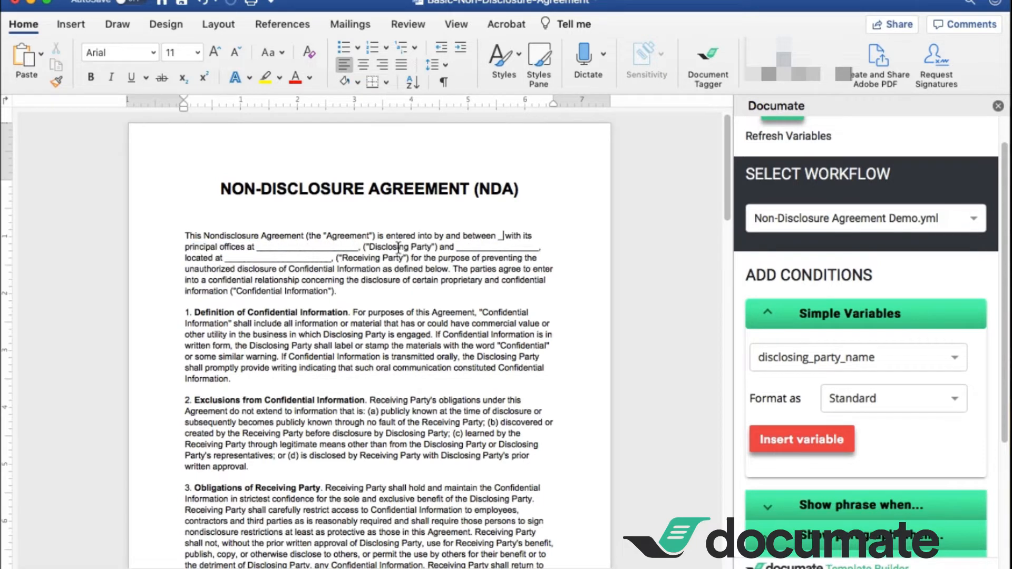
pyautogui.press('BackSpace')
pyautogui.click(851, 359)
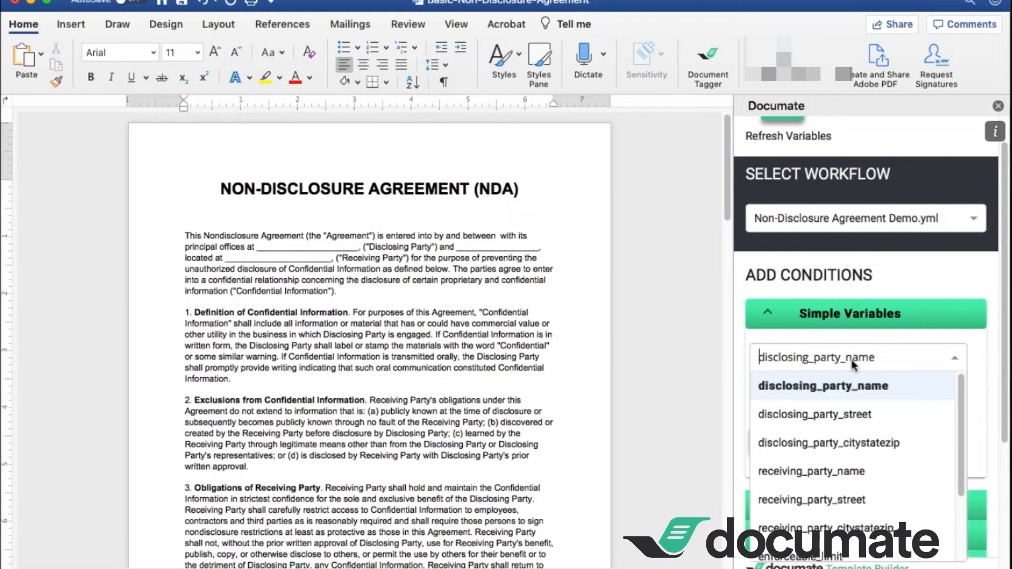
pyautogui.click(852, 387)
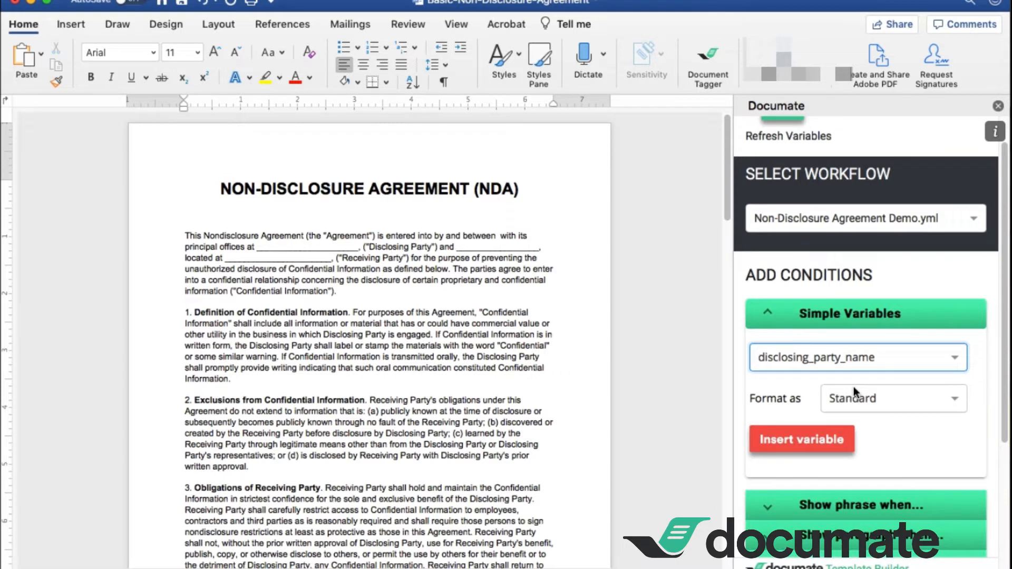
pyautogui.click(858, 402)
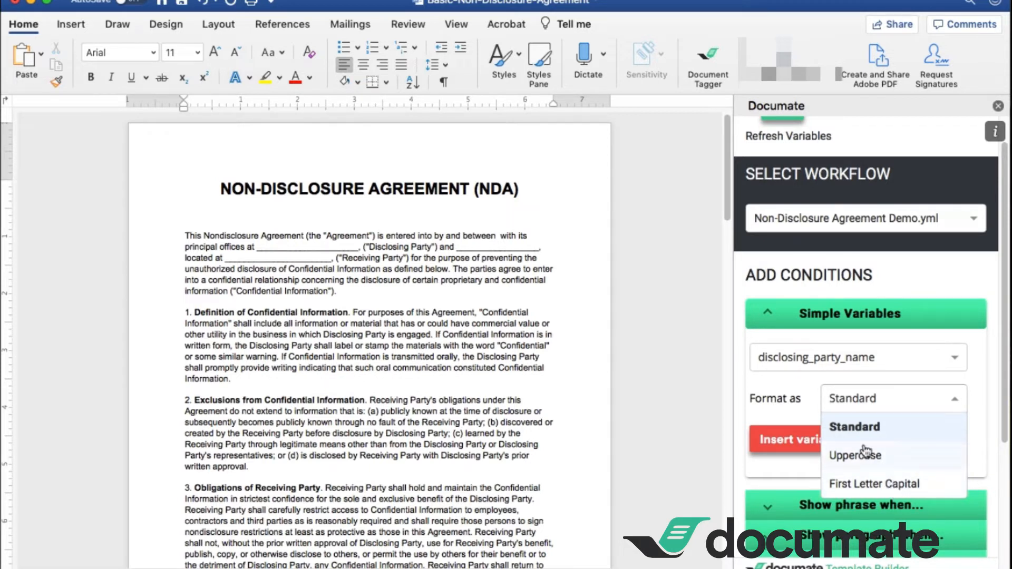
pyautogui.click(865, 428)
pyautogui.click(820, 449)
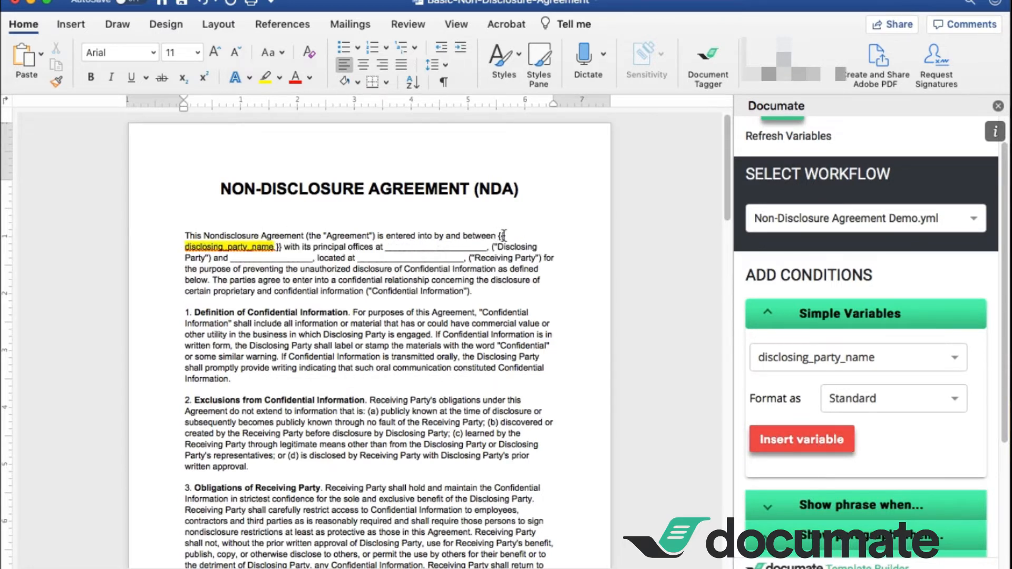
# - Replace the blank after "with its principal offices at" with the disclosing_party_street and disclosing_party_citystatezip variables in Standard format
pyautogui.moveTo(487, 247); pyautogui.dragTo(385, 247)
pyautogui.press('BackSpace')
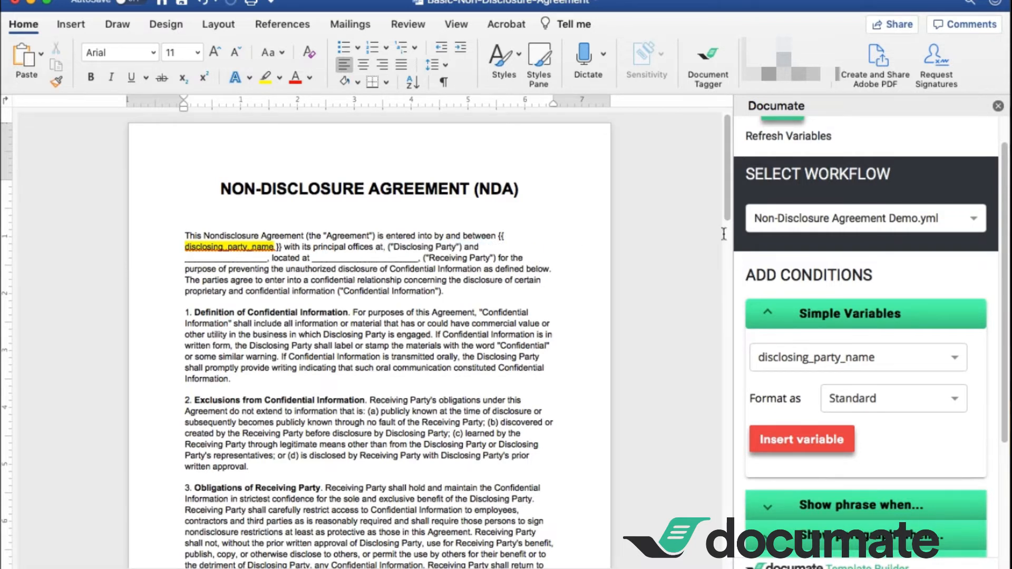
pyautogui.press('Delete')
pyautogui.click(853, 365)
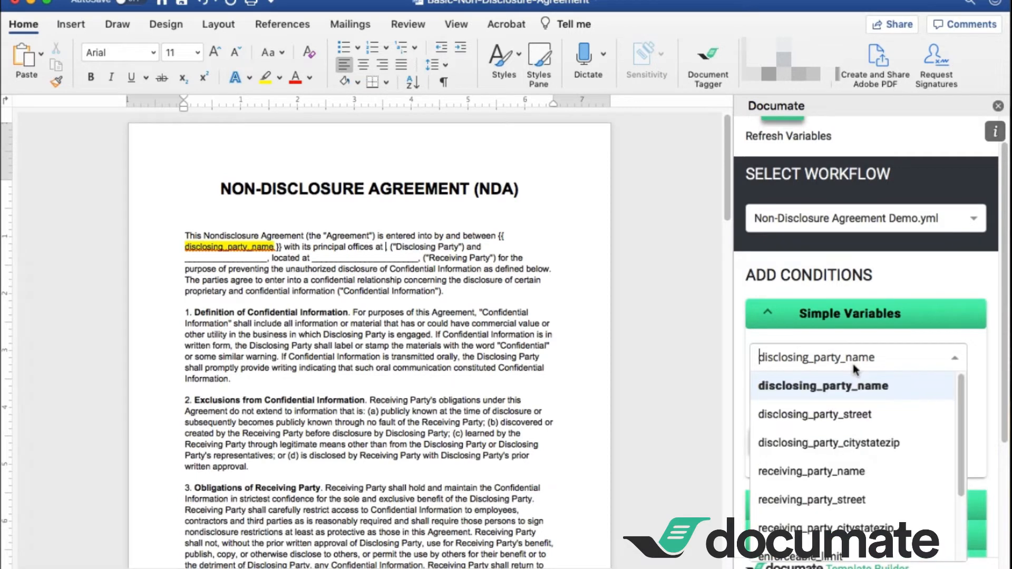
pyautogui.click(853, 425)
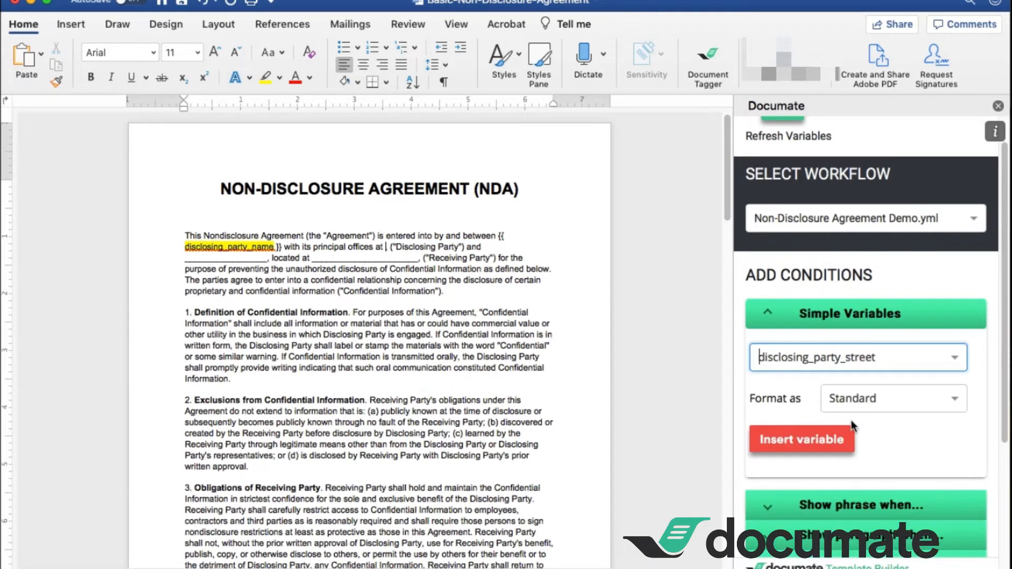
pyautogui.click(837, 442)
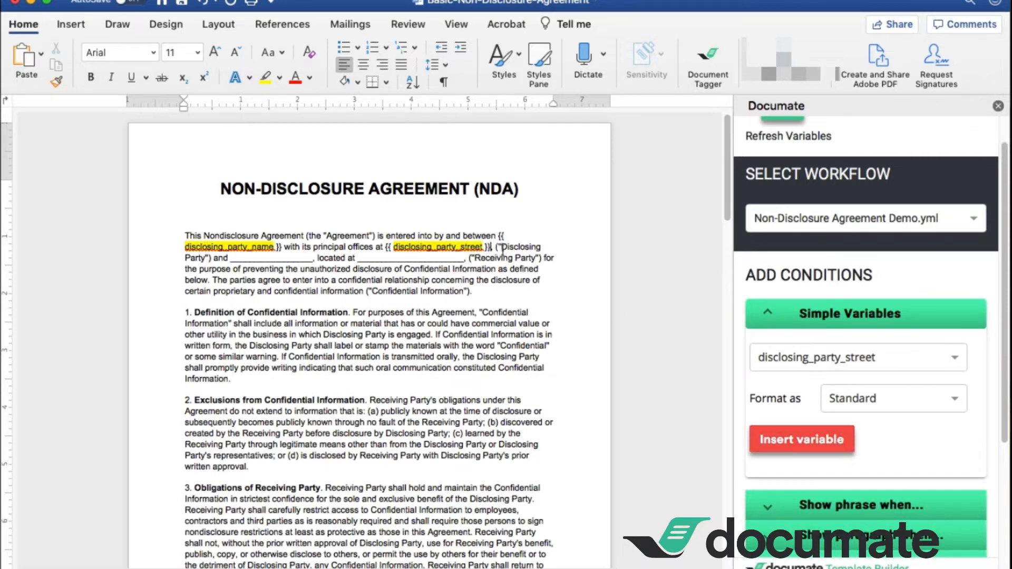
pyautogui.click(858, 359)
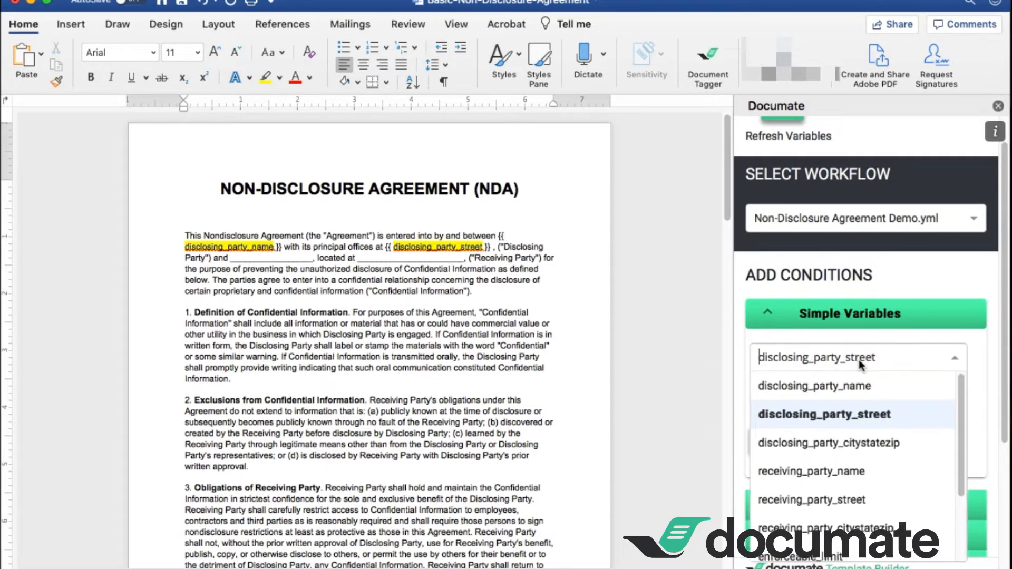
pyautogui.click(865, 441)
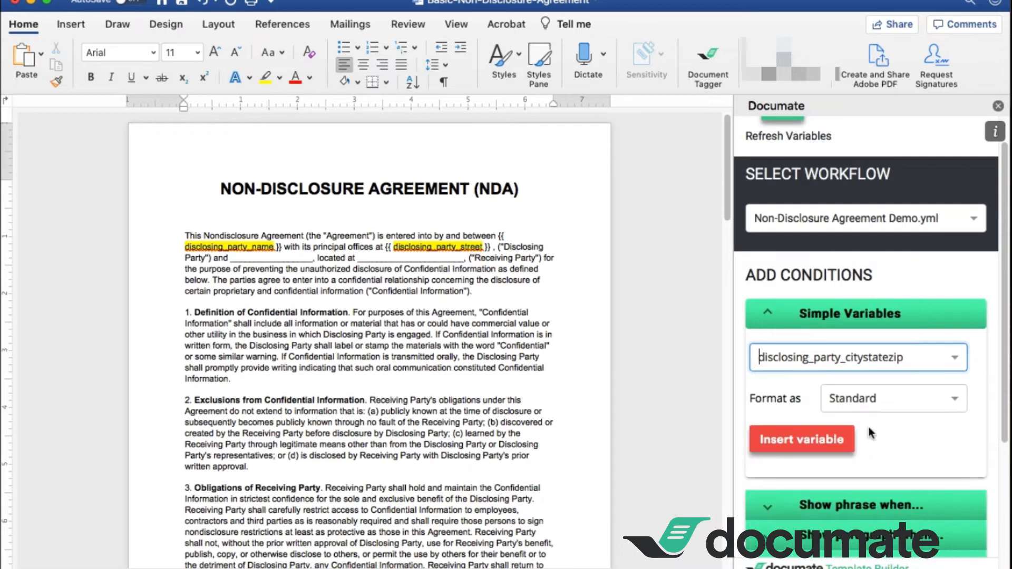
pyautogui.click(838, 439)
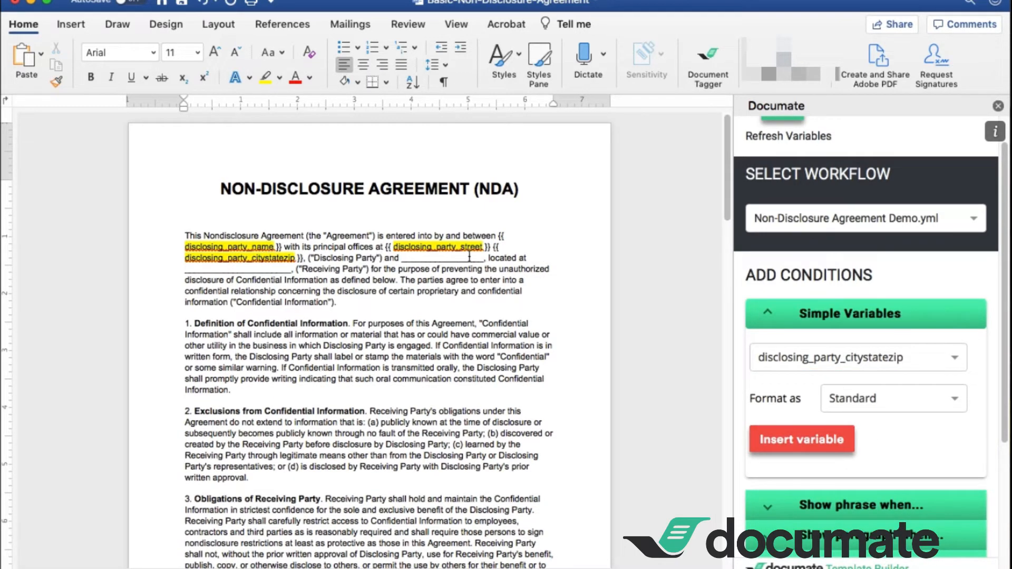
# - Replace the blank after "("Disclosing Party") and" with the receiving_party_name variable in Standard format
pyautogui.moveTo(481, 257); pyautogui.dragTo(402, 259)
pyautogui.press('BackSpace')
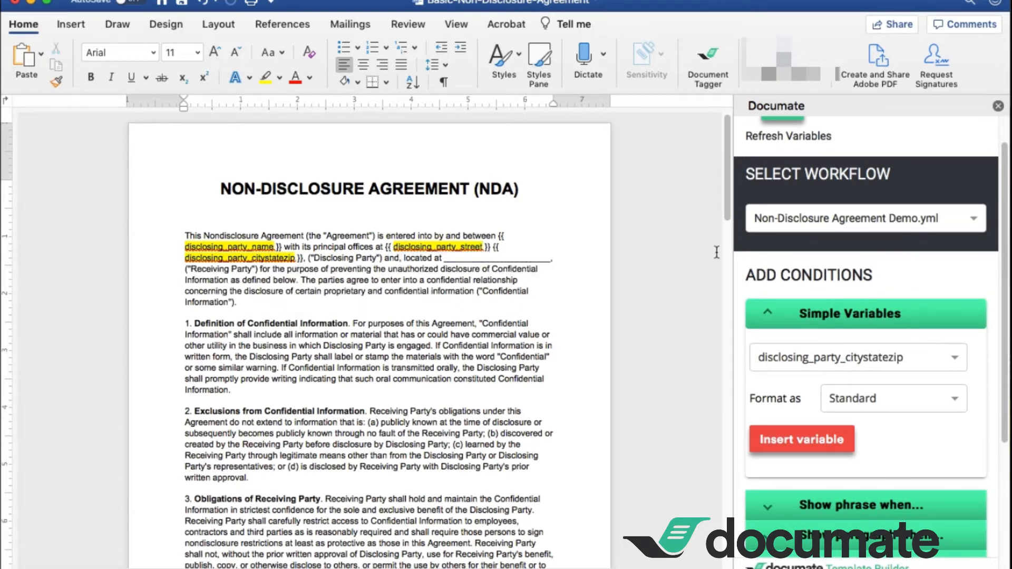
pyautogui.click(837, 365)
pyautogui.click(847, 477)
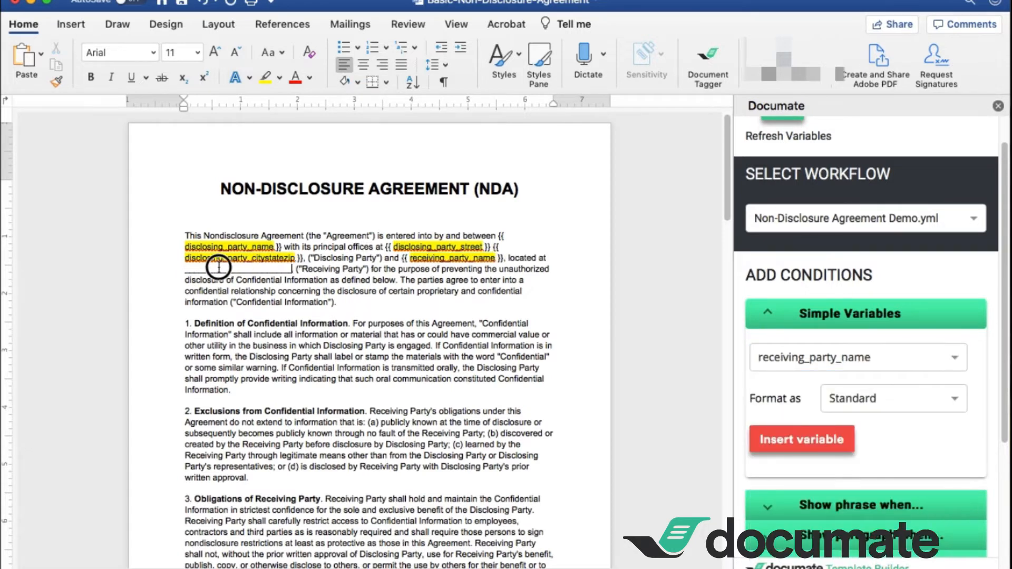
# - Replace the blank after "located at" with the receiving_party_street and receiving_party_citystatezip variables in Standard format
pyautogui.doubleClick(219, 268)
pyautogui.press('BackSpace')
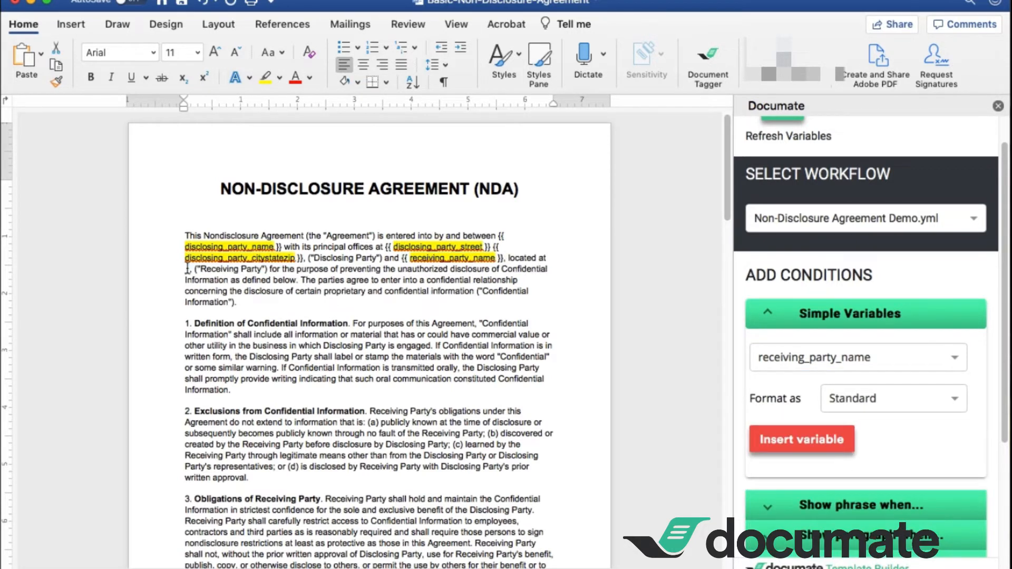
pyautogui.press('BackSpace')
pyautogui.press('BackSpace')
pyautogui.click(905, 362)
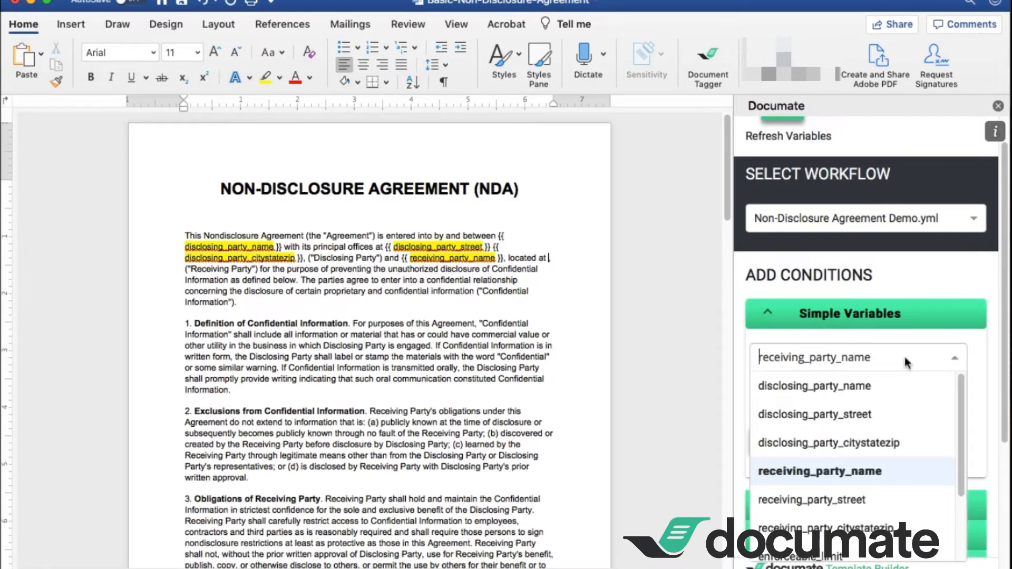
pyautogui.click(864, 495)
pyautogui.click(841, 439)
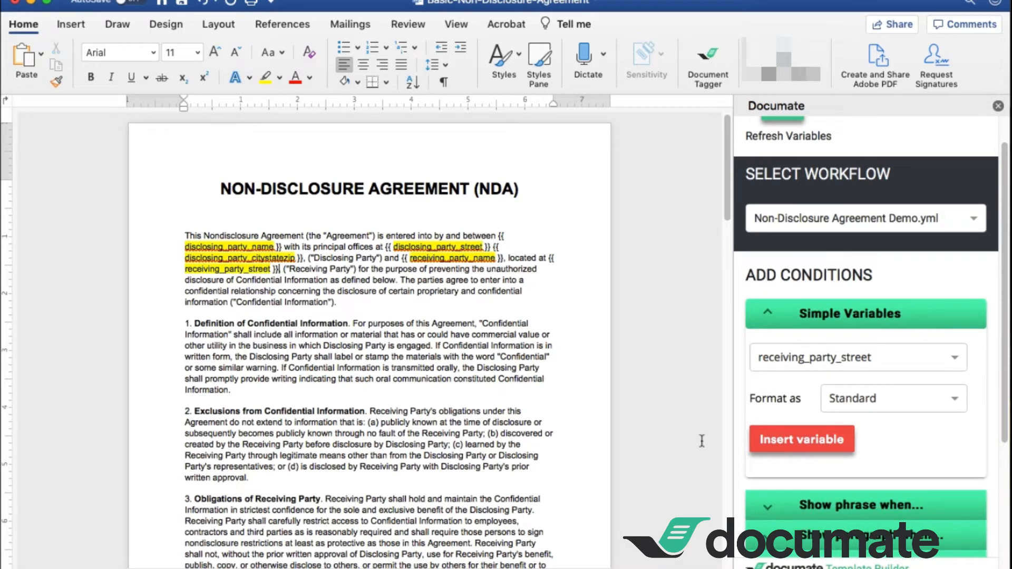
pyautogui.click(825, 361)
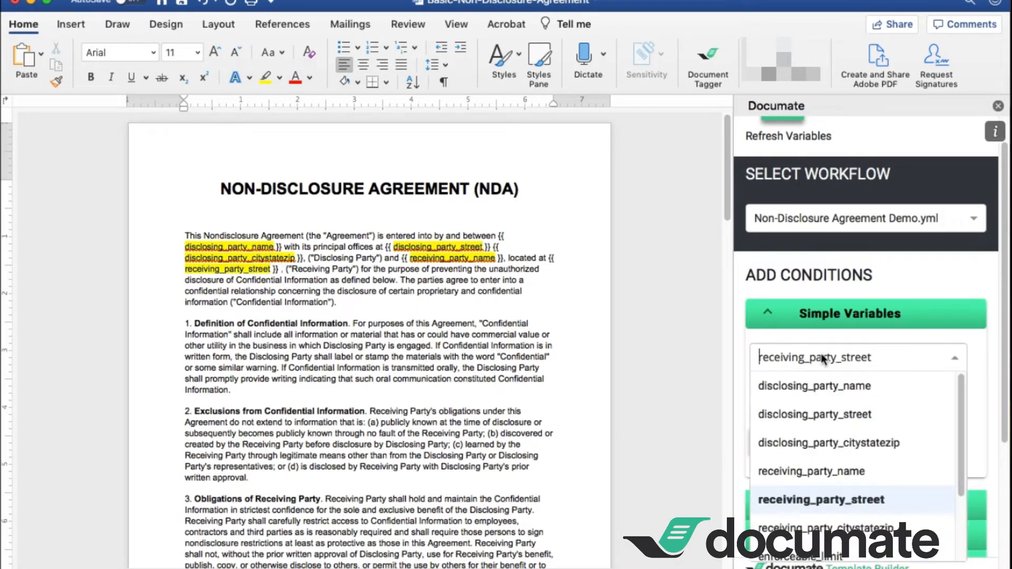
pyautogui.click(835, 526)
pyautogui.click(801, 441)
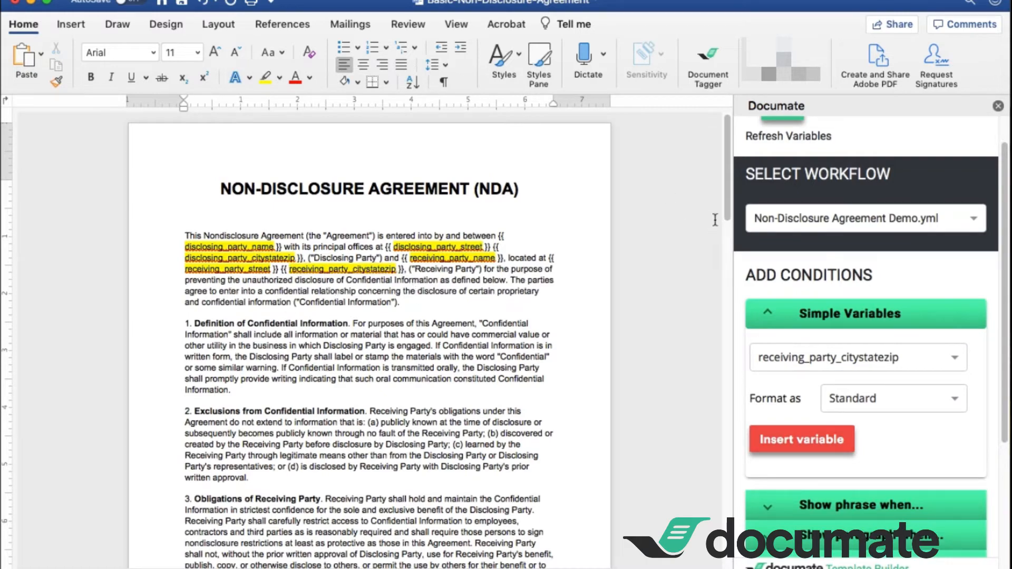
# - Replace the typed or printed name blank in the Disclosing Party signature block with the disclosing_party_name variable in Uppercase format
pyautogui.moveTo(725, 210); pyautogui.dragTo(705, 456)
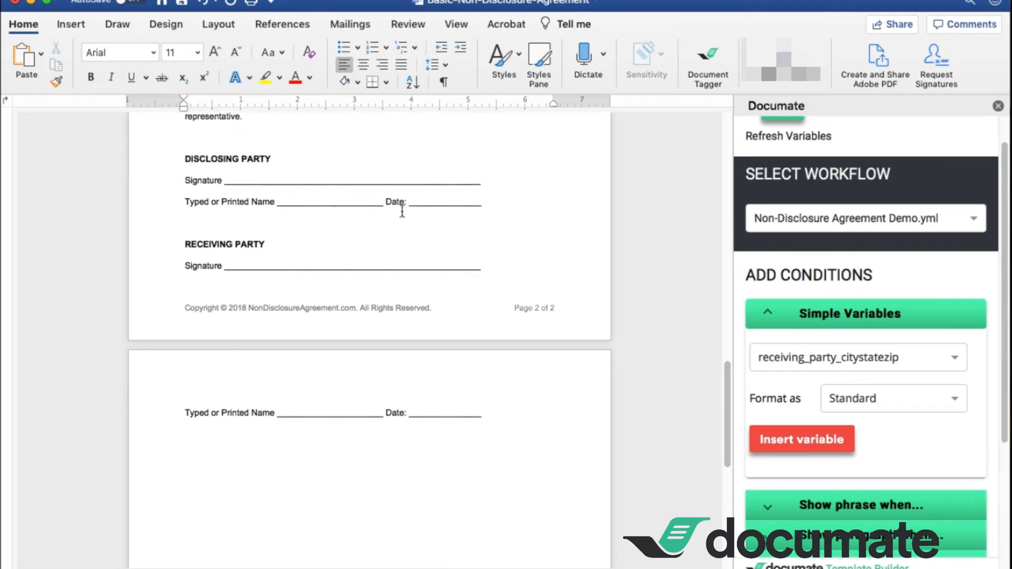
pyautogui.moveTo(383, 201); pyautogui.dragTo(279, 204)
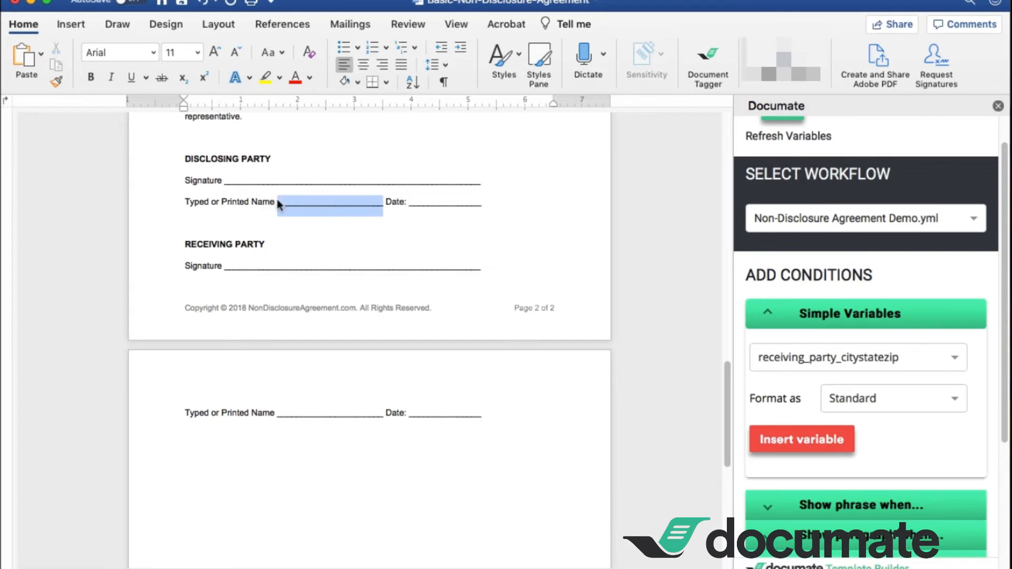
pyautogui.click(783, 358)
pyautogui.click(809, 389)
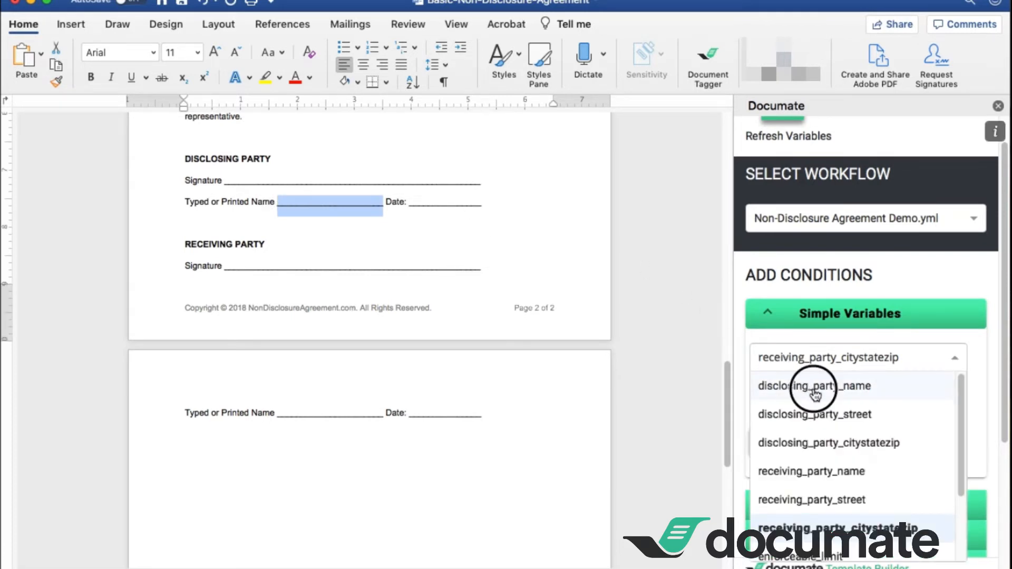
pyautogui.click(867, 402)
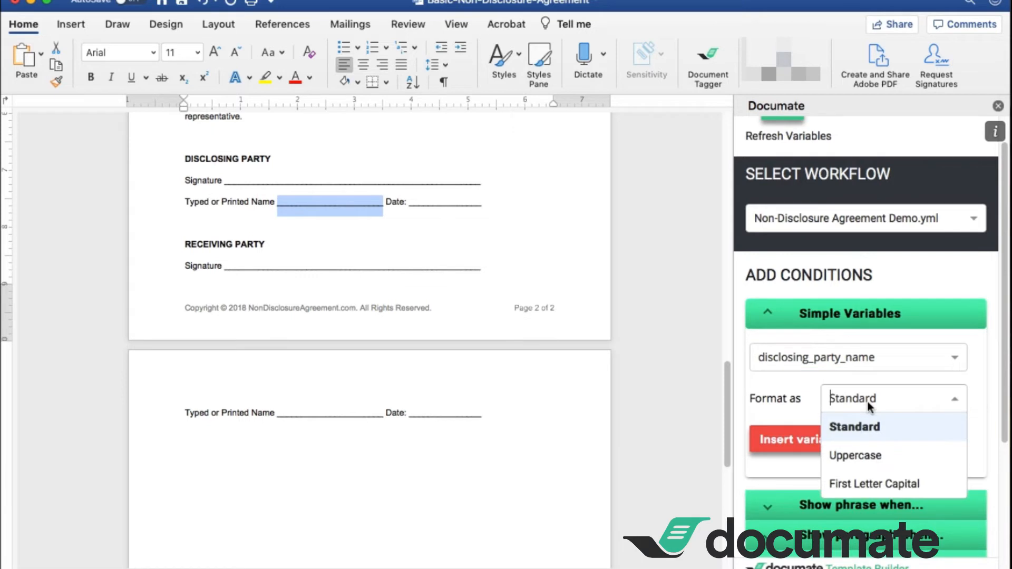
pyautogui.click(876, 456)
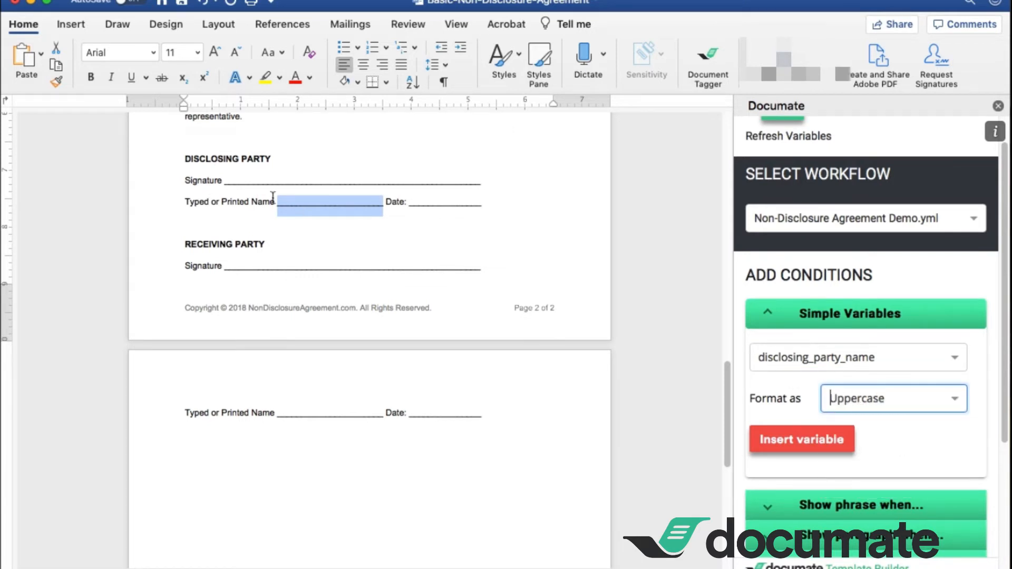
pyautogui.click(846, 442)
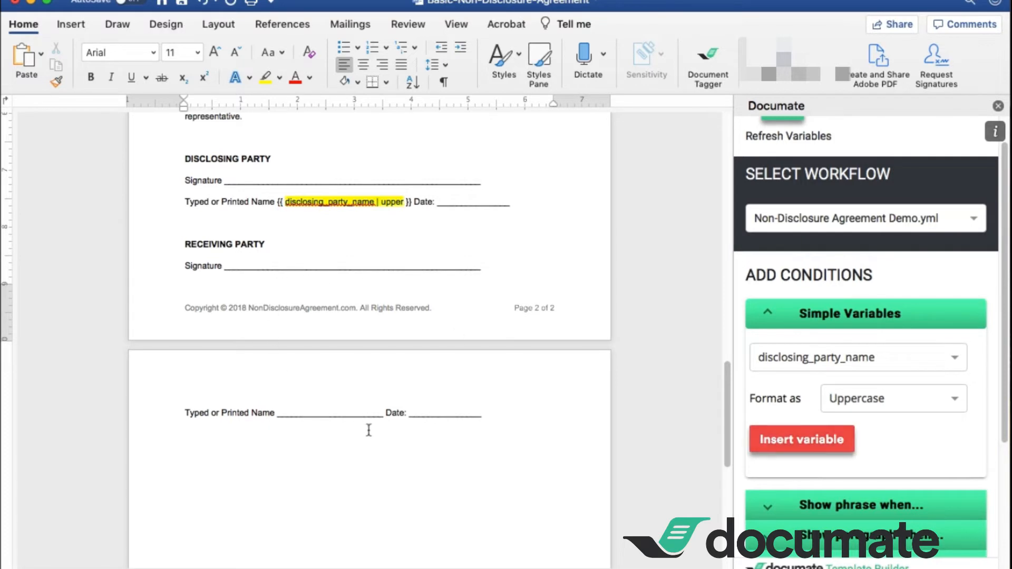
# - Replace the typed or printed name blank in the Receiving Party signature block with the receiving_party_name variable in Uppercase format
pyautogui.moveTo(383, 416); pyautogui.dragTo(291, 415)
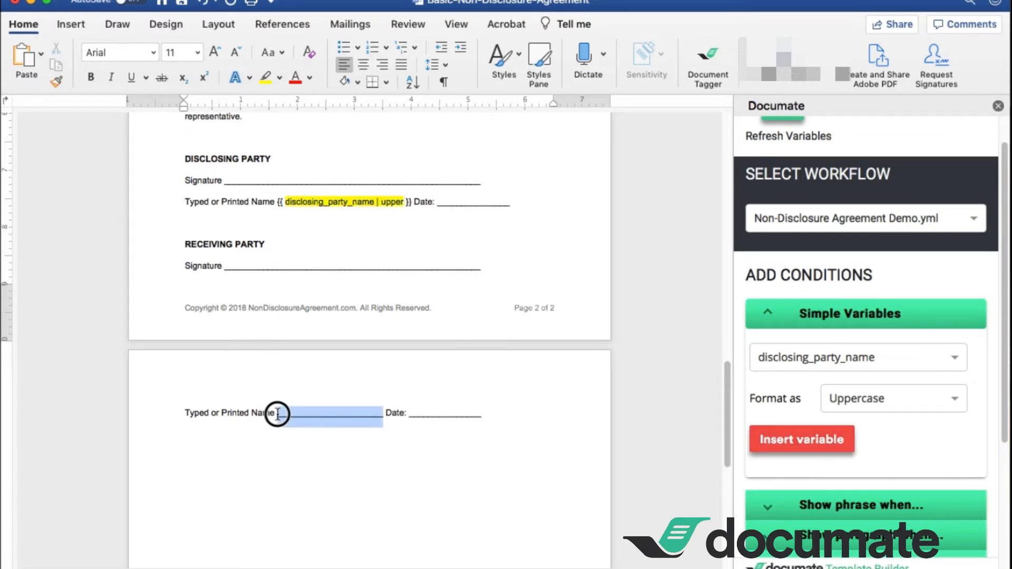
pyautogui.click(874, 363)
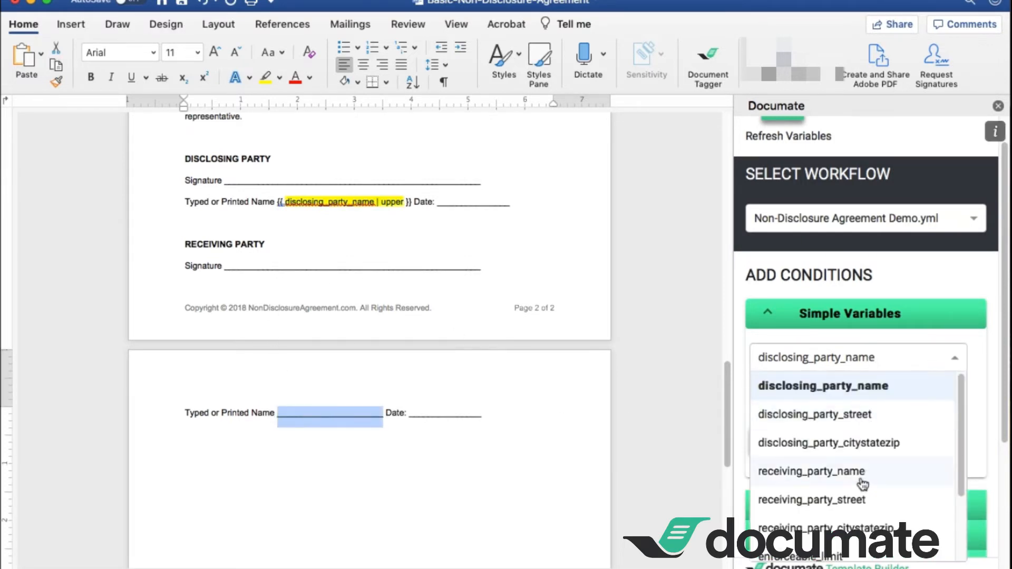
pyautogui.click(864, 471)
pyautogui.click(862, 405)
pyautogui.click(866, 458)
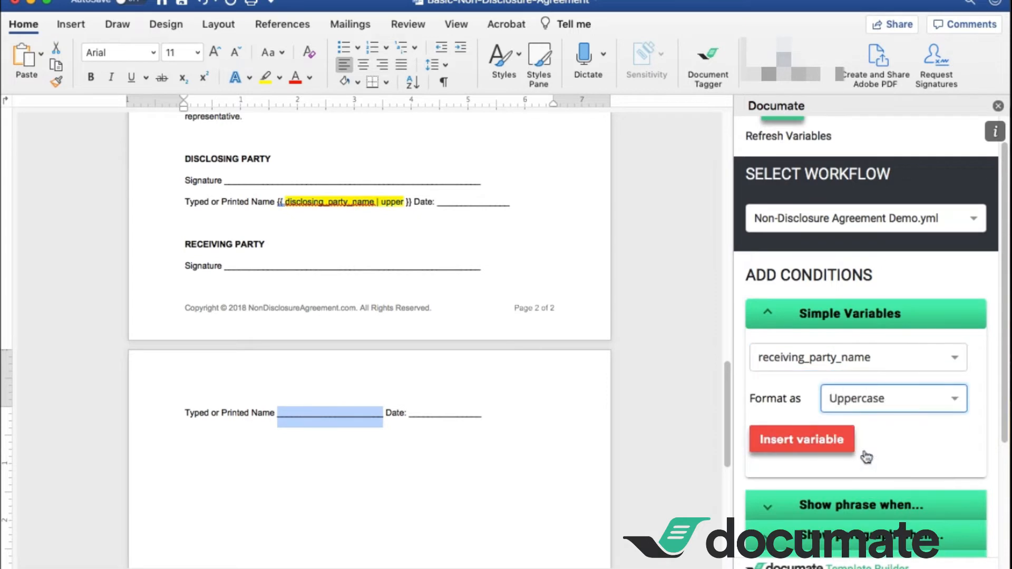
pyautogui.click(838, 442)
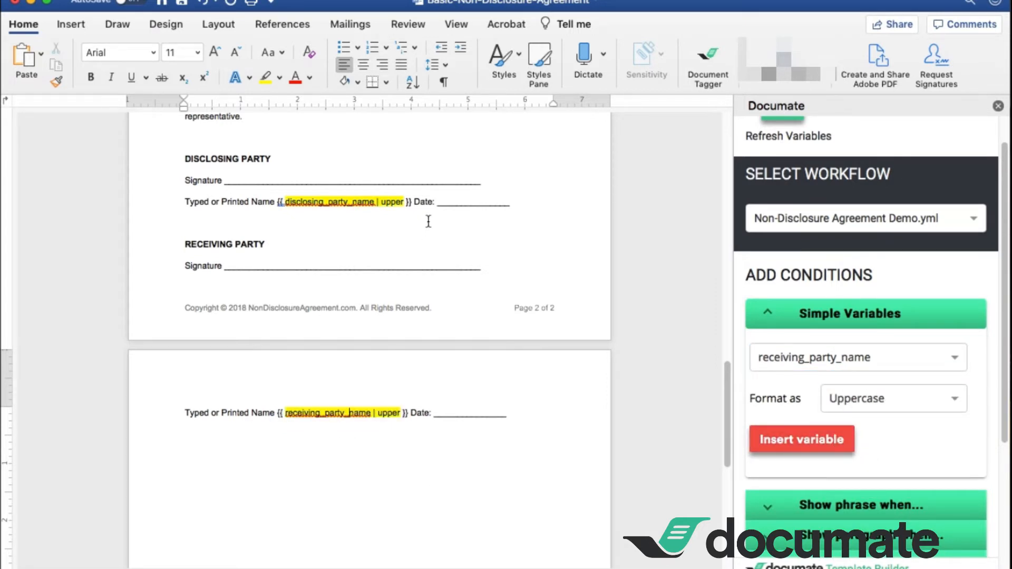
# - Underline the disclosing_party_name and receiving_party_name variable tags in the two signature blocks
pyautogui.moveTo(411, 202); pyautogui.dragTo(280, 202)
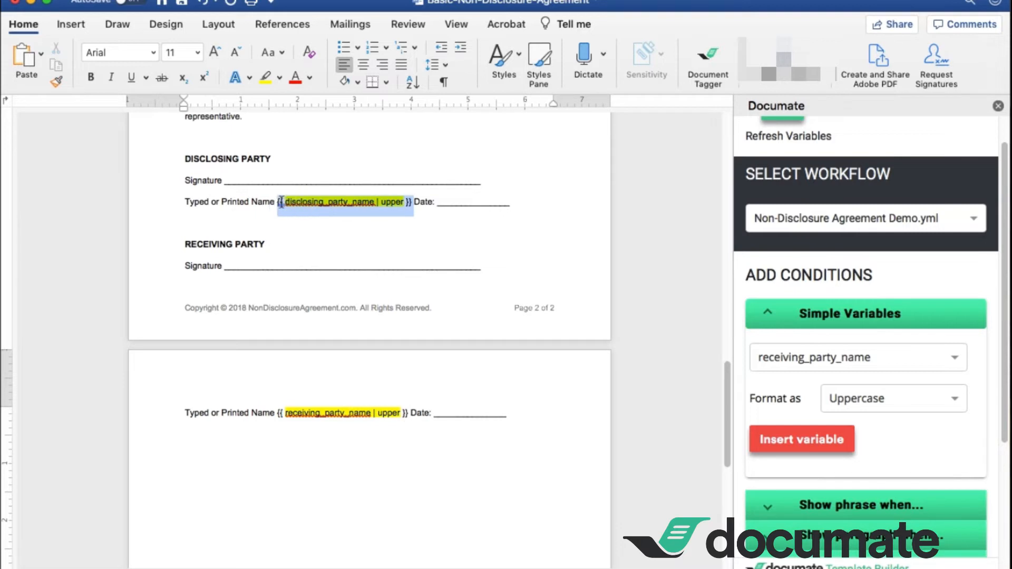
pyautogui.click(132, 83)
pyautogui.moveTo(406, 412); pyautogui.dragTo(278, 413)
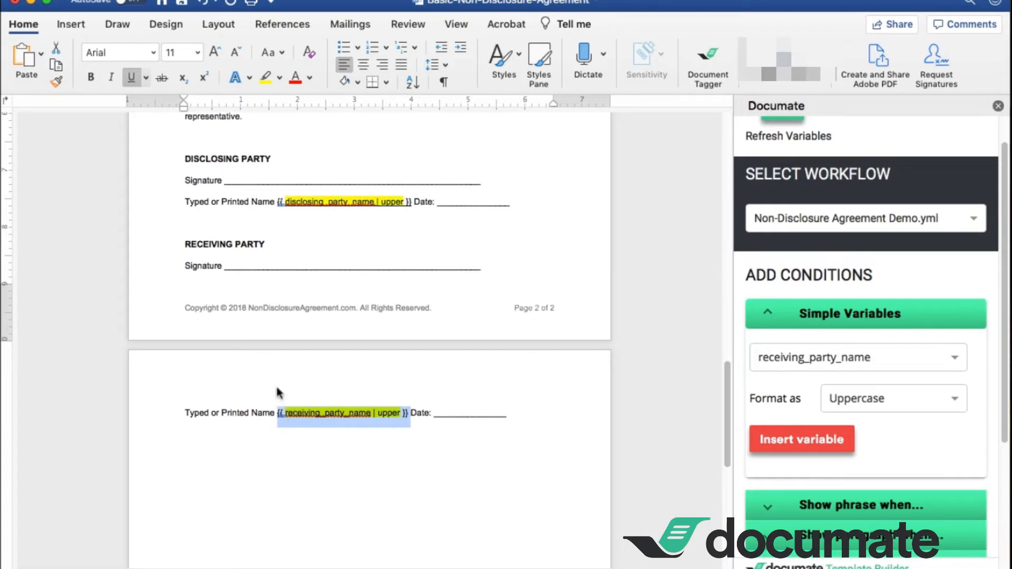
pyautogui.click(133, 80)
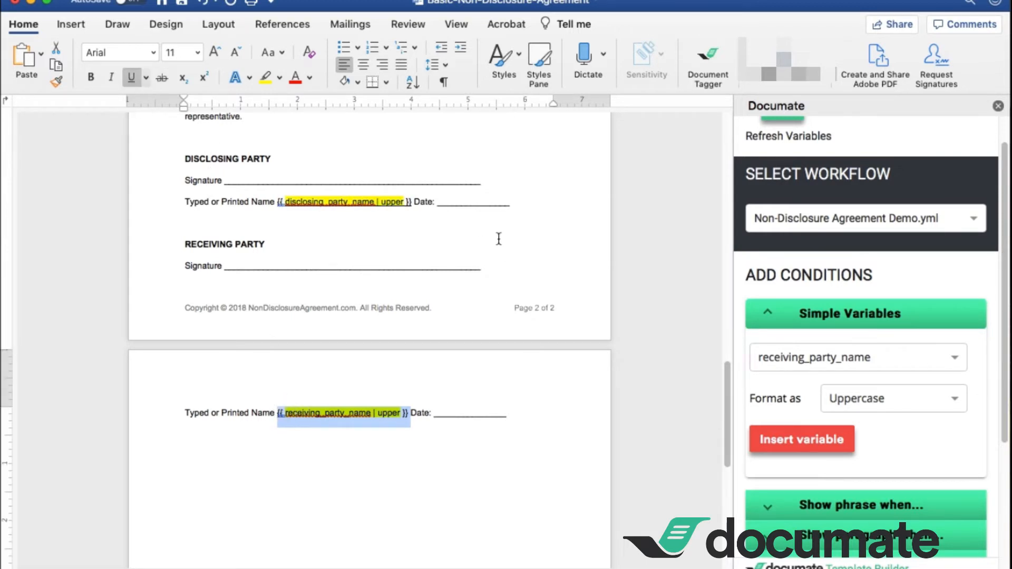
pyautogui.click(501, 477)
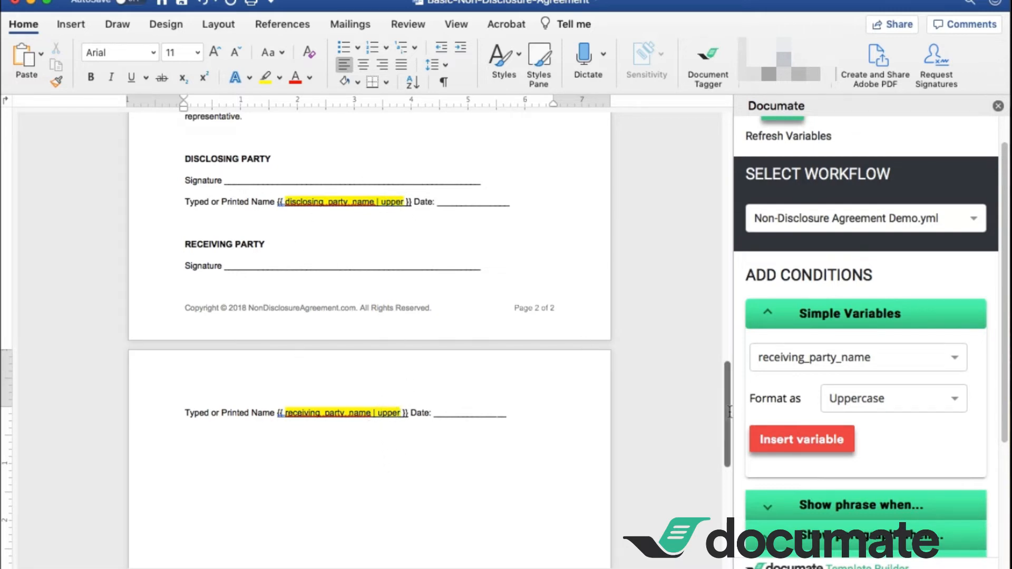
# - Make the first Time Periods paragraph, about surviving termination of the Agreement, show only when enforceable_limit is no
pyautogui.moveTo(727, 414)
pyautogui.mouseDown()
pyautogui.moveTo(726, 232)
pyautogui.moveTo(722, 274)
pyautogui.mouseUp()
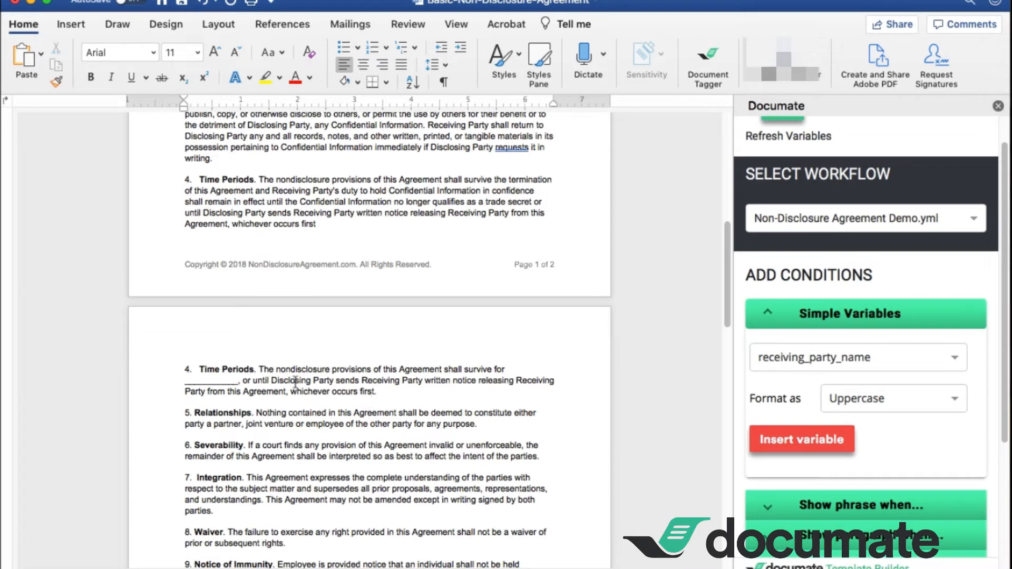
pyautogui.click(767, 316)
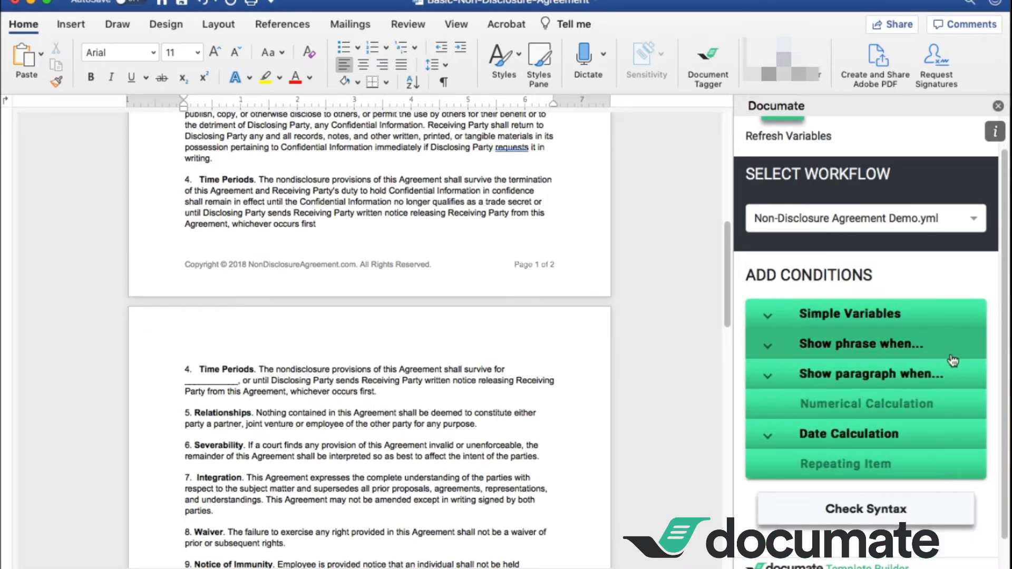
pyautogui.click(769, 376)
pyautogui.moveTo(184, 180); pyautogui.dragTo(317, 222)
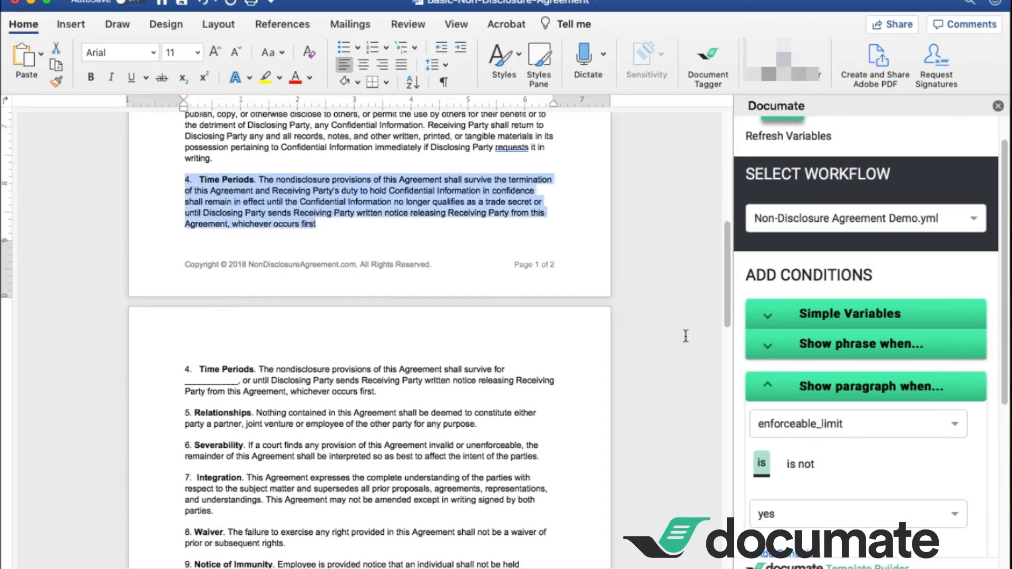
pyautogui.scroll(-1, 927, 449)
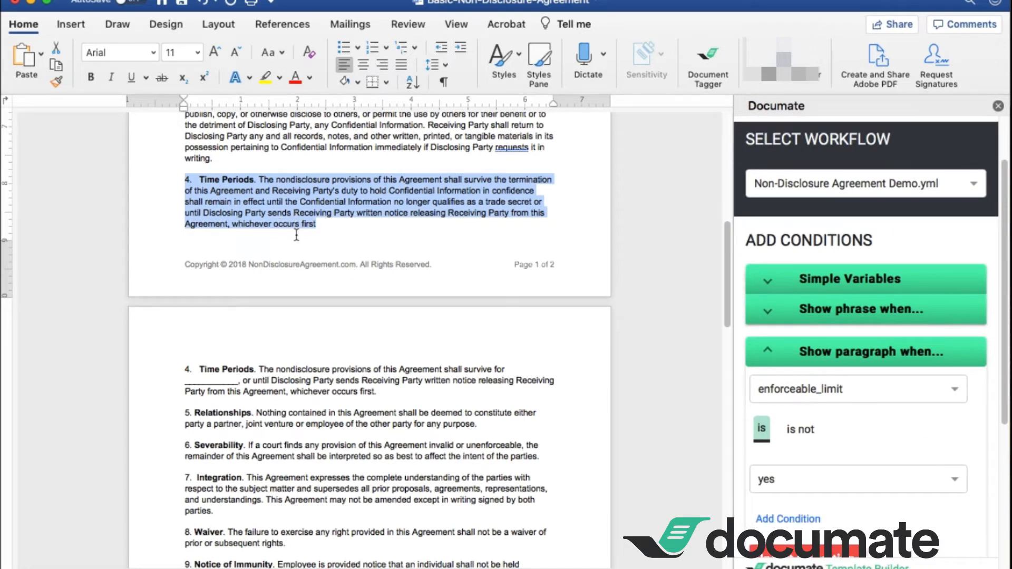
pyautogui.click(801, 392)
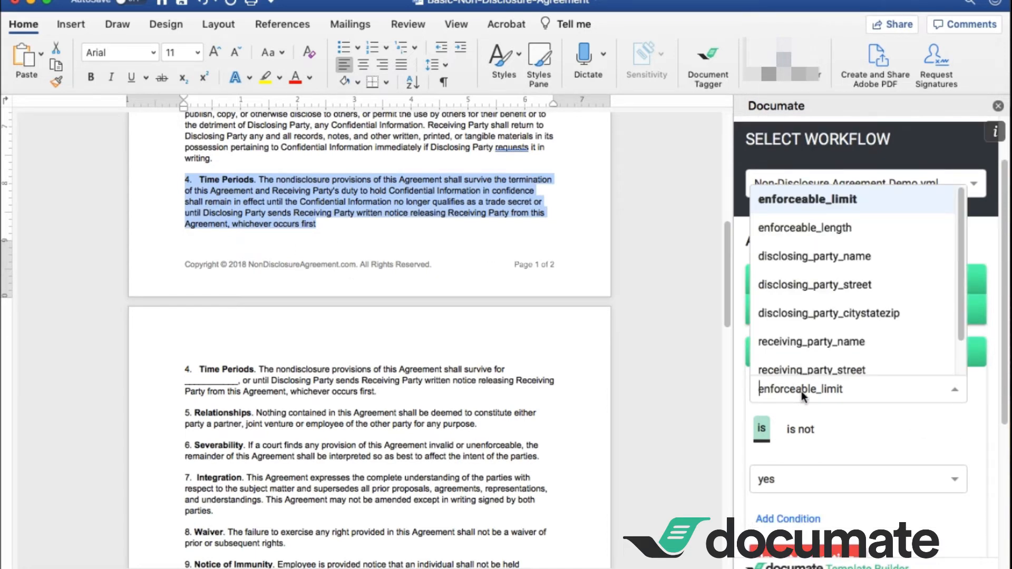
pyautogui.click(827, 205)
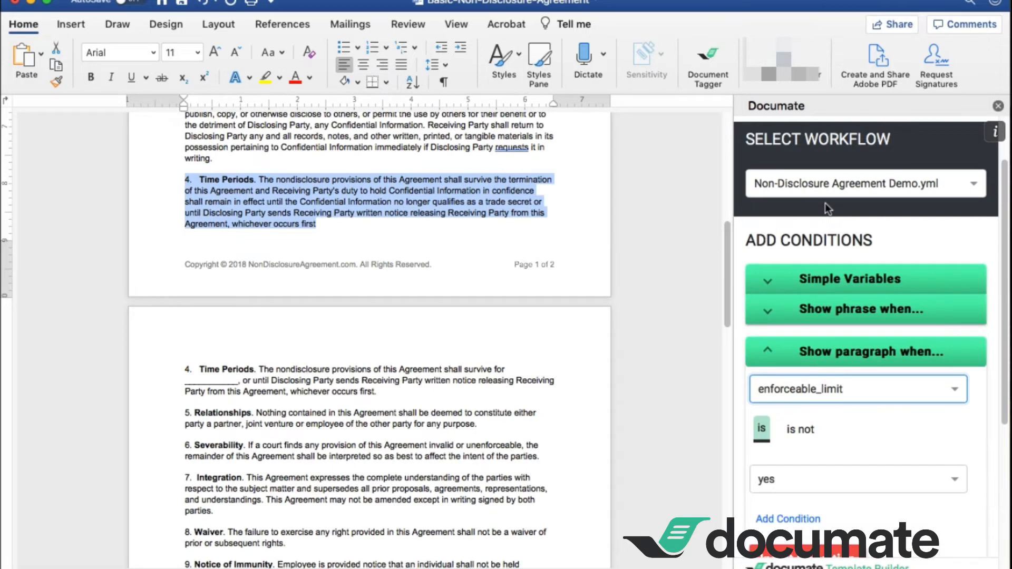
pyautogui.scroll(-5, 824, 204)
pyautogui.click(798, 322)
pyautogui.click(794, 393)
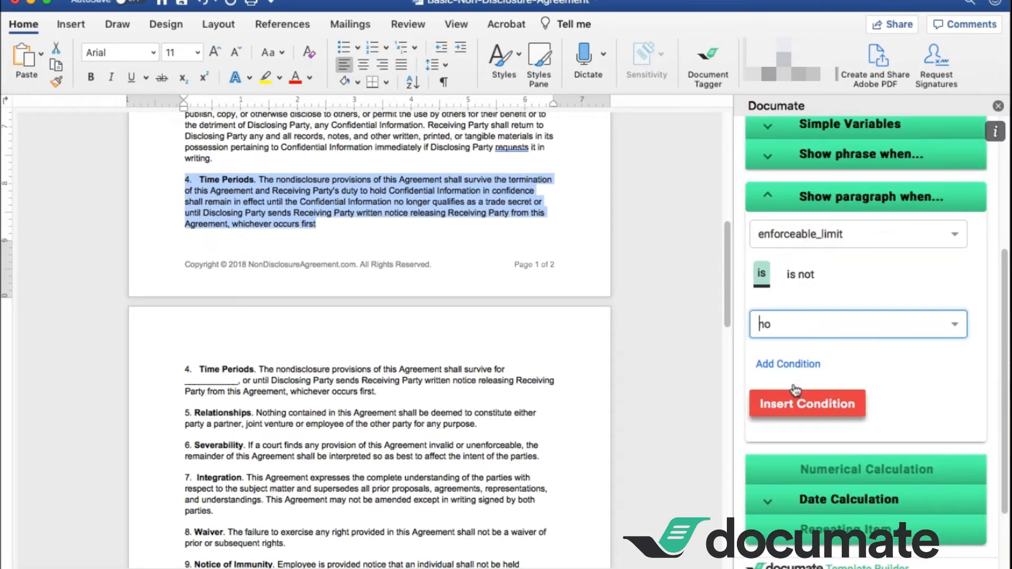
pyautogui.click(796, 403)
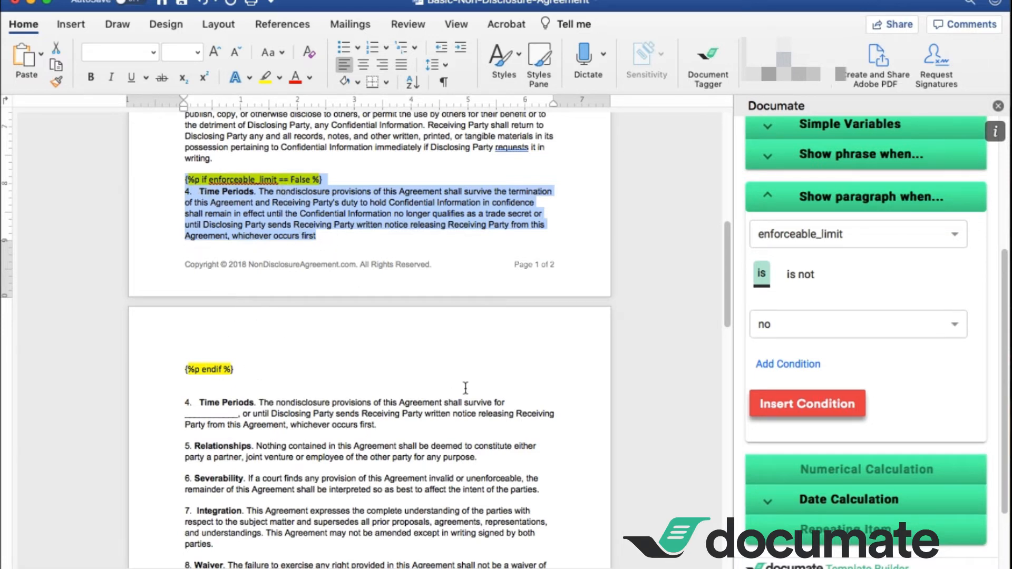
# - Make the second Time Periods paragraph, the one with the blank duration, show only when enforceable_limit is yes
pyautogui.moveTo(380, 428); pyautogui.dragTo(185, 404)
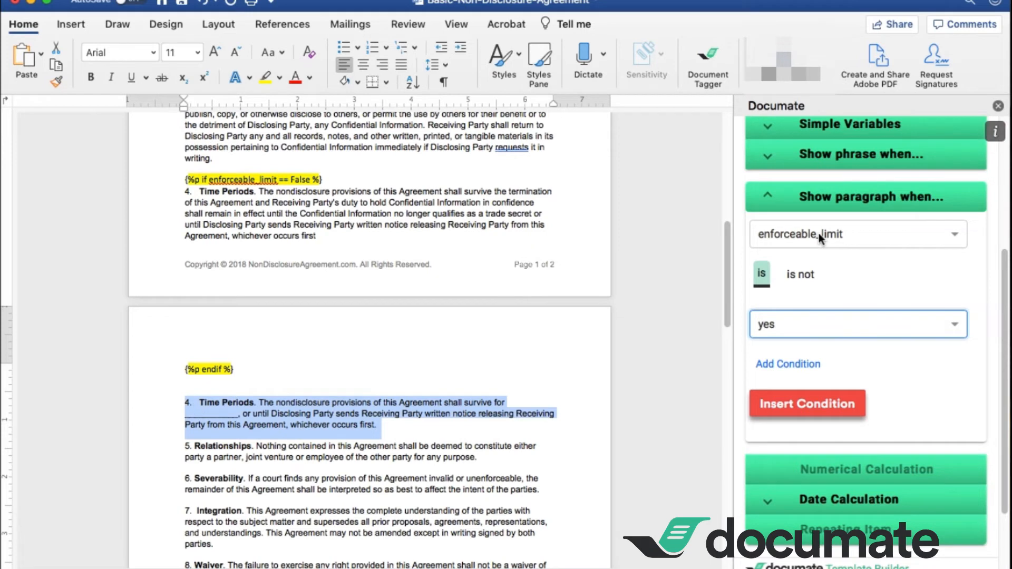
pyautogui.click(767, 324)
pyautogui.click(770, 352)
pyautogui.click(797, 410)
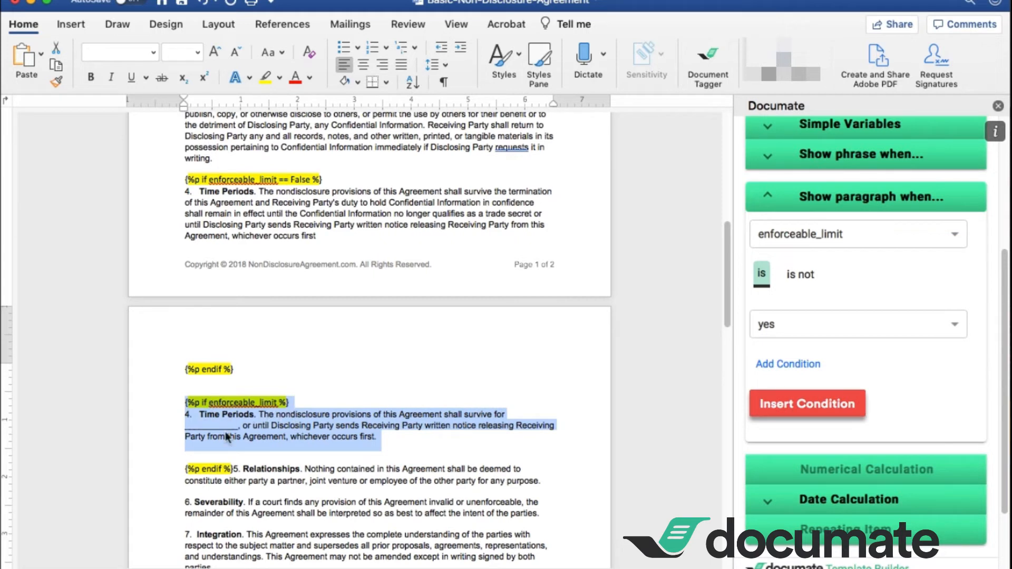
# - Move the Relationships clause onto its own line below the closing endif tag
pyautogui.click(237, 470)
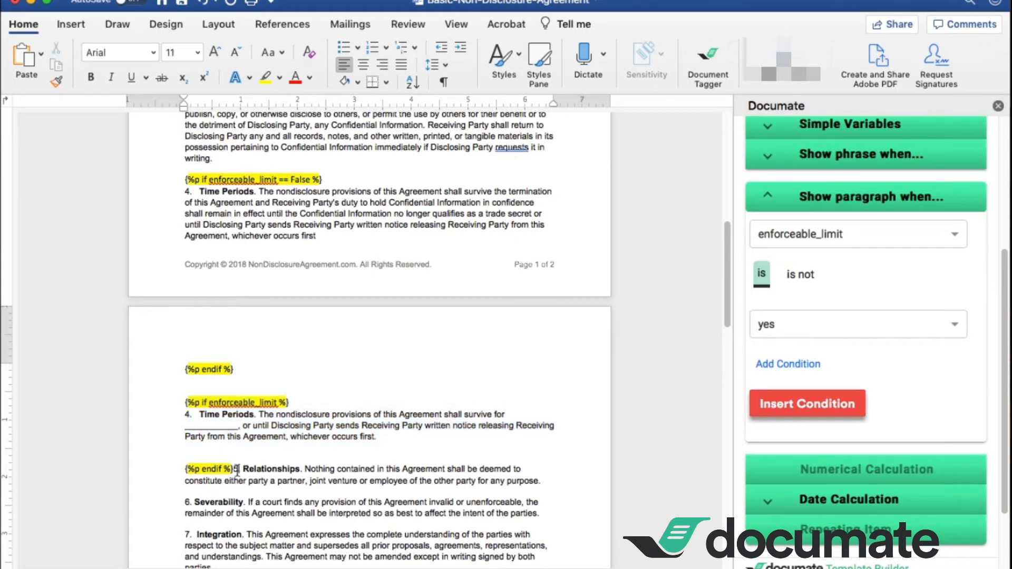
pyautogui.press('Return')
pyautogui.click(291, 437)
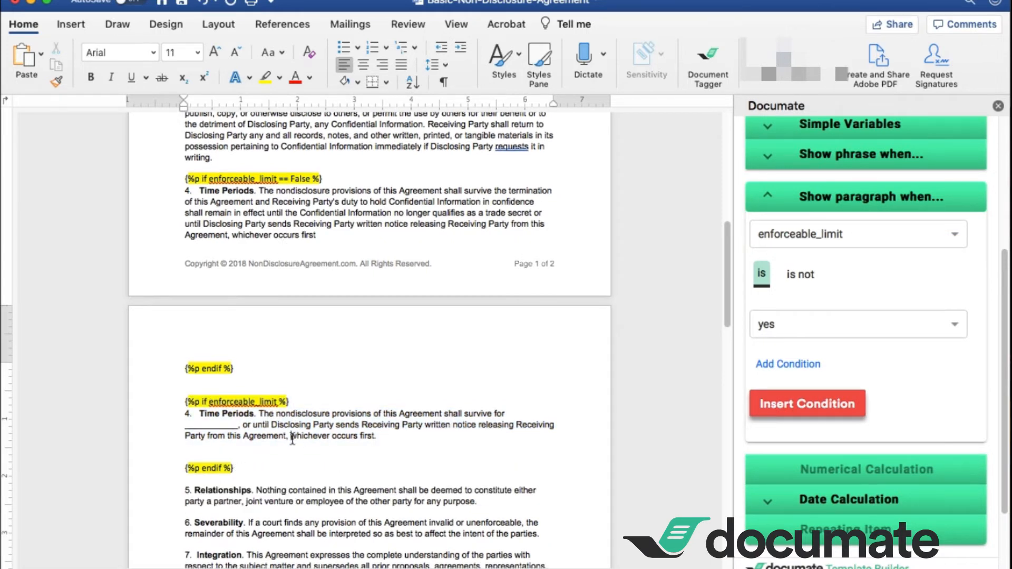
# - Replace the blank after "shall survive for" in the second Time Periods paragraph with the enforceable_length variable in Standard format
pyautogui.moveTo(724, 298); pyautogui.dragTo(723, 334)
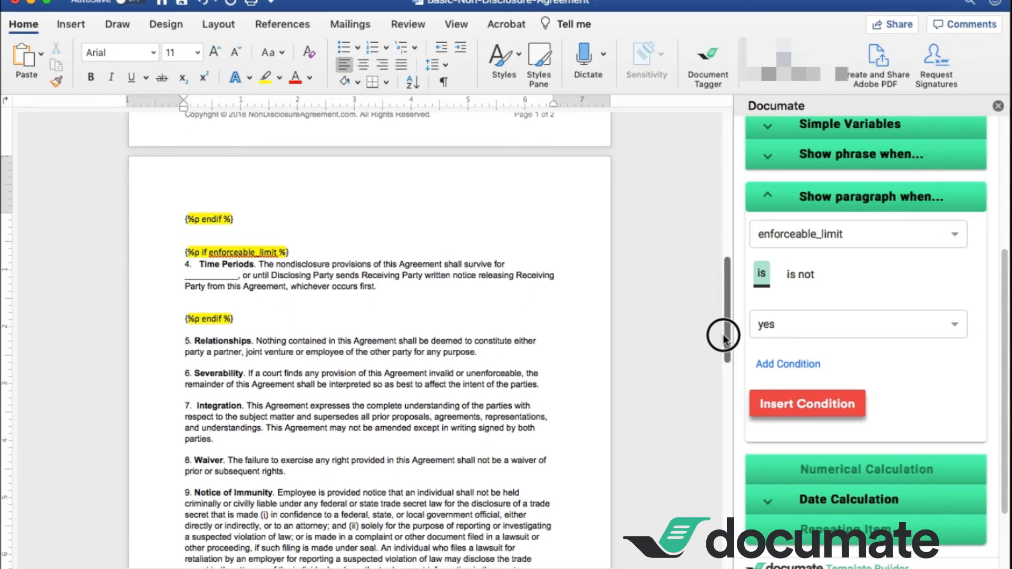
pyautogui.moveTo(237, 274); pyautogui.dragTo(186, 275)
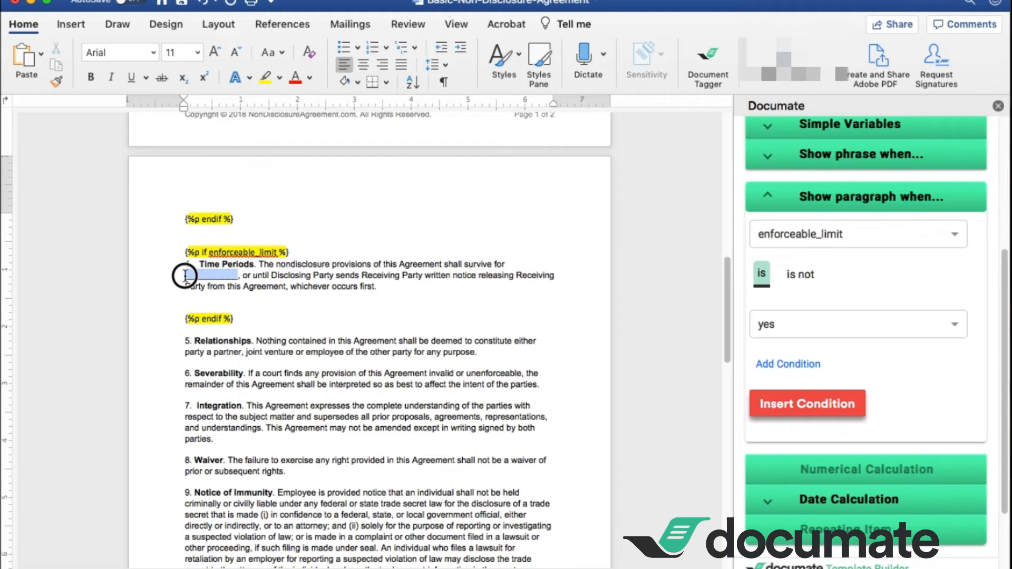
pyautogui.scroll(2, 965, 203)
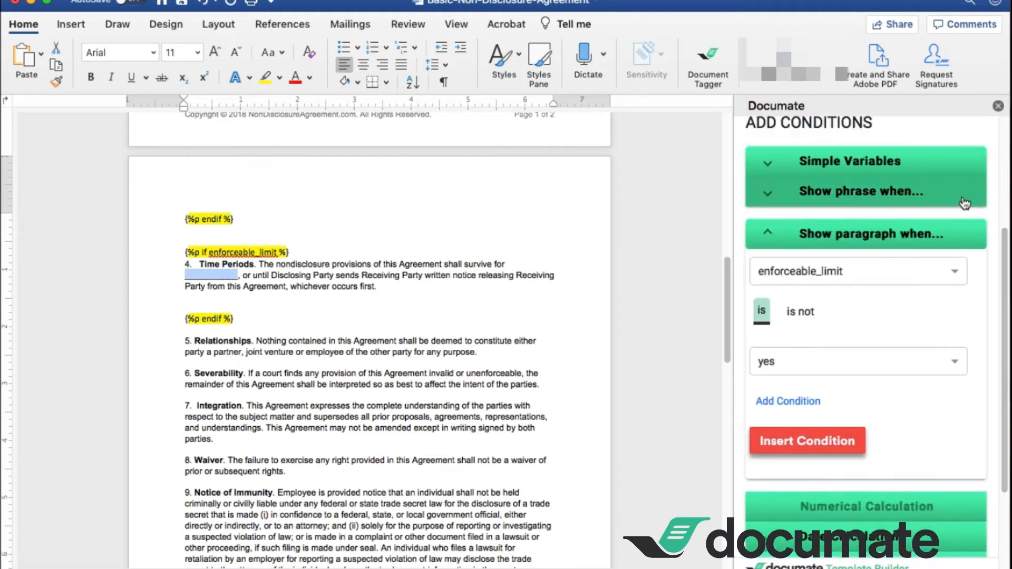
pyautogui.click(792, 161)
pyautogui.click(827, 206)
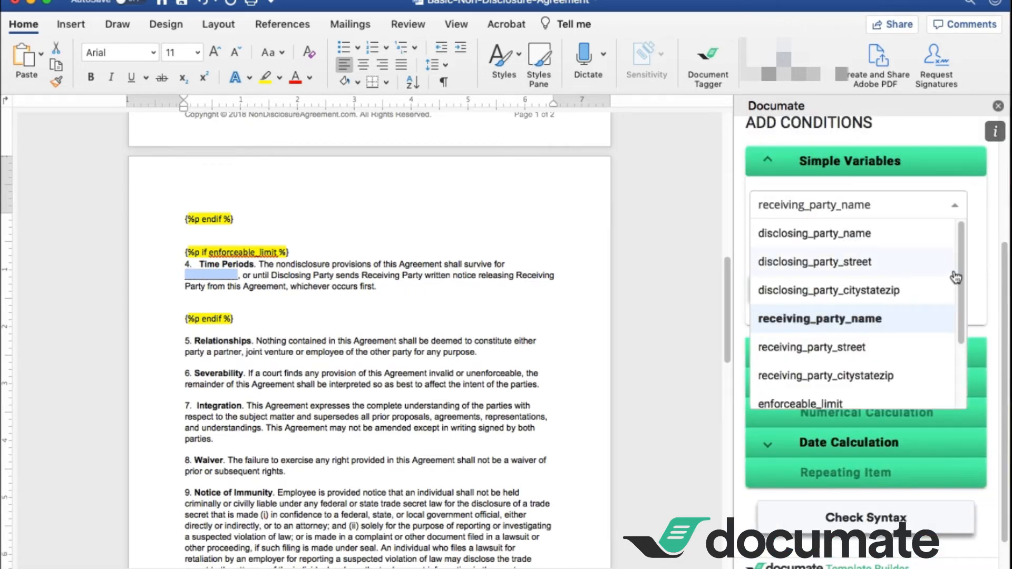
pyautogui.moveTo(960, 270); pyautogui.dragTo(960, 334)
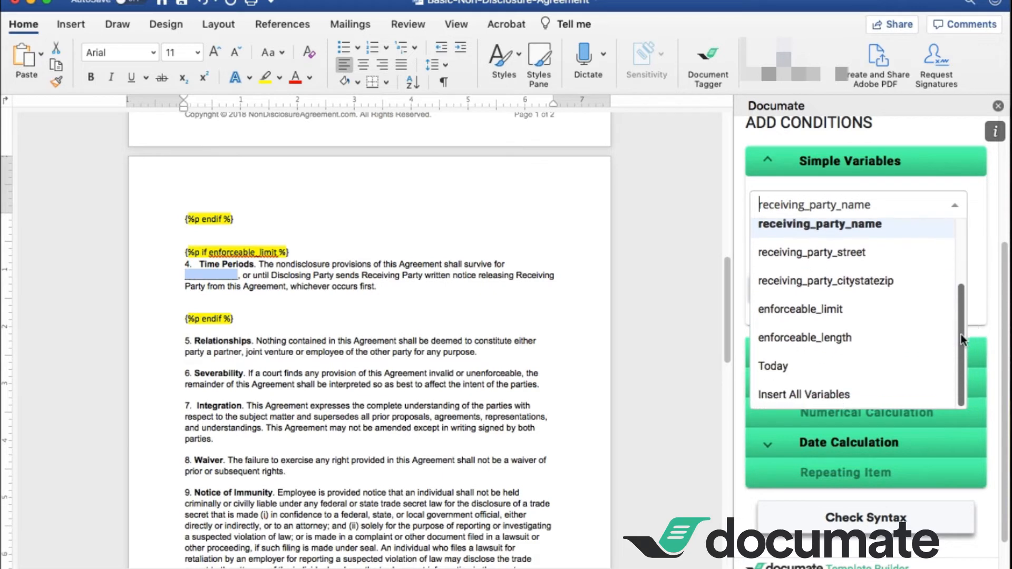
pyautogui.click(847, 340)
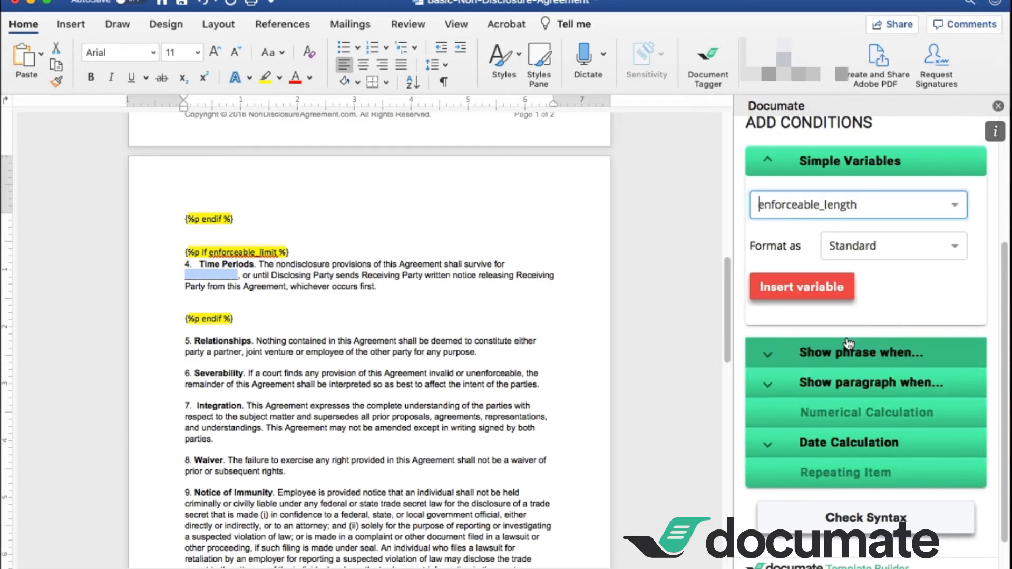
pyautogui.click(826, 288)
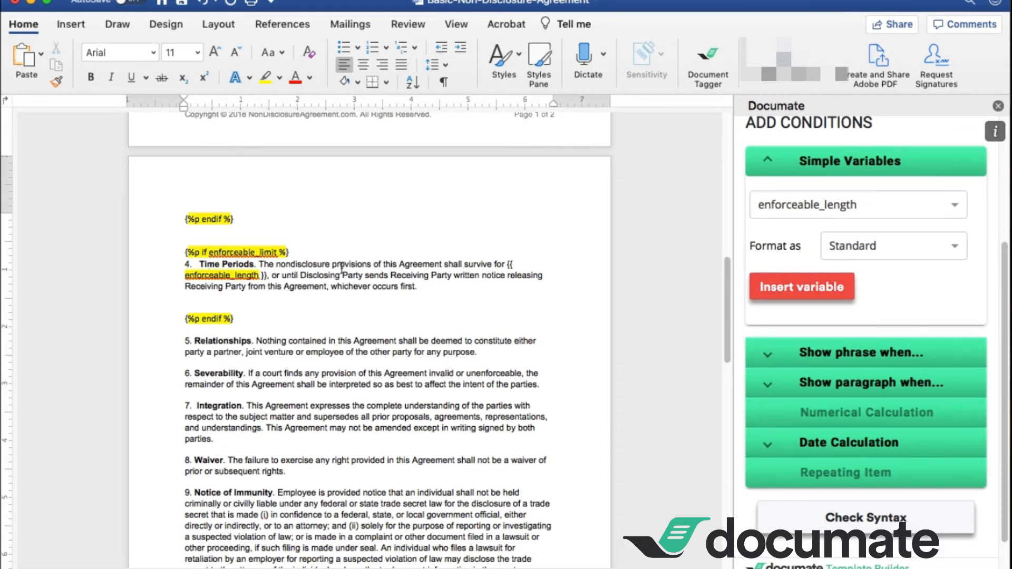
# - Save the tagged Non-Disclosure Agreement document
pyautogui.click(466, 211)
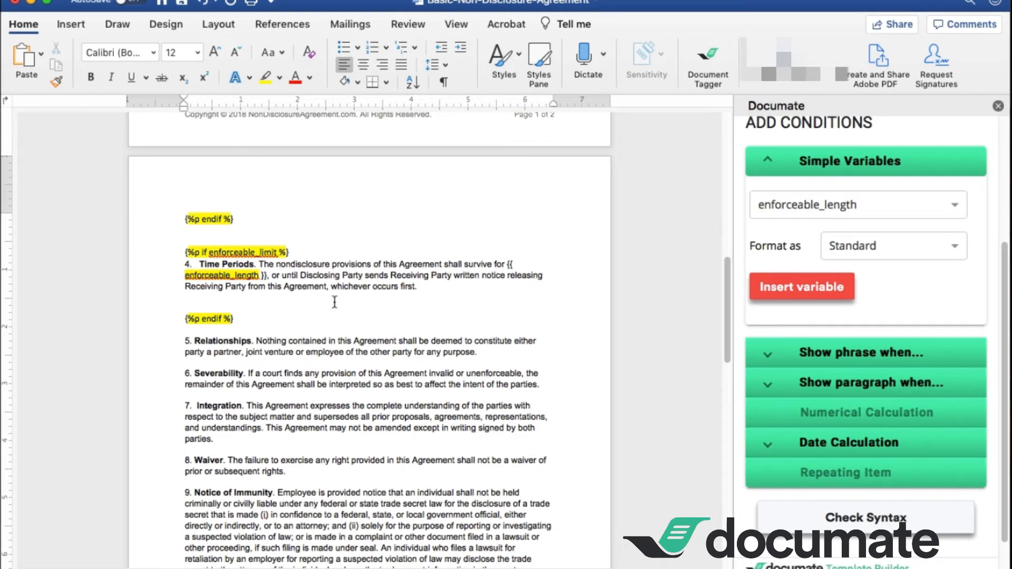
pyautogui.scroll(3, 466, 211)
pyautogui.click(183, 4)
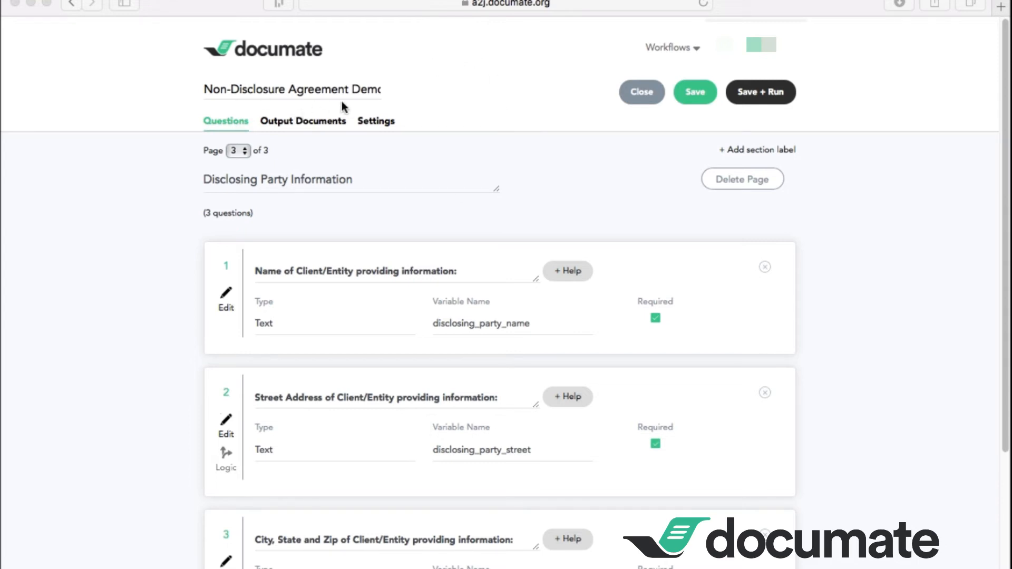
# - Switch to Documate in the browser and upload the tagged Basic Non-Disclosure Agreement file from the Desktop as an output document
pyautogui.click(291, 124)
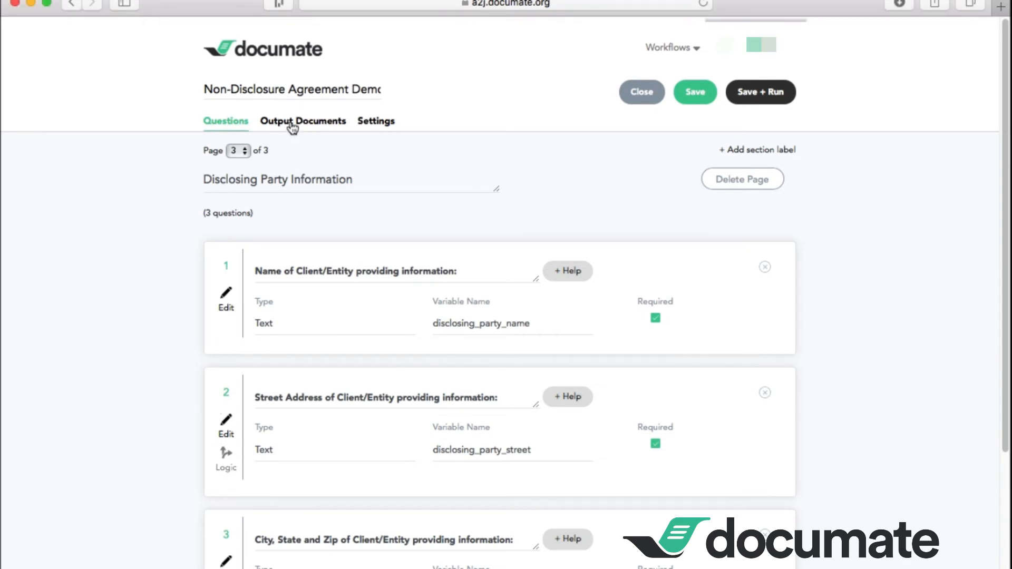
pyautogui.click(291, 124)
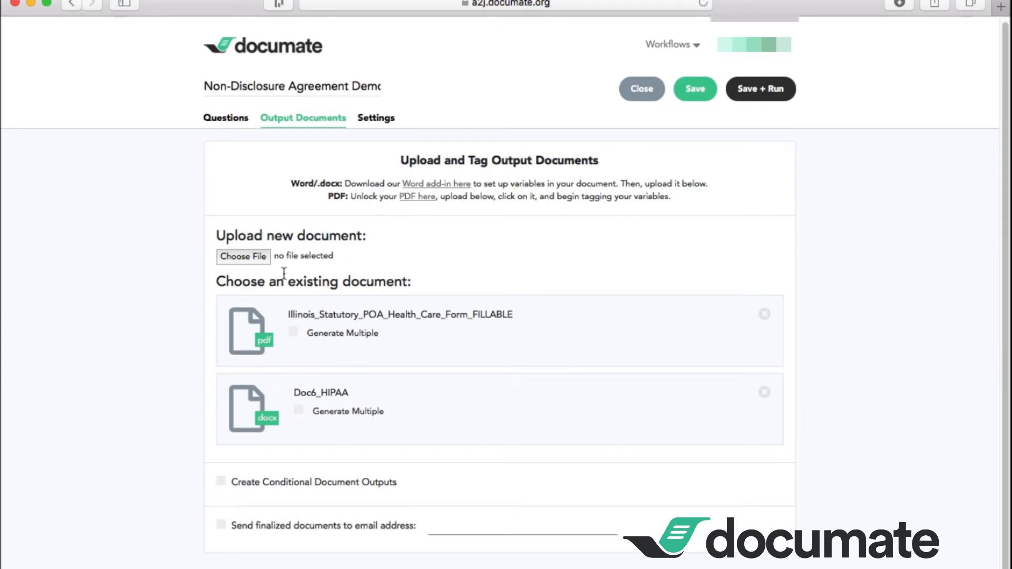
pyautogui.click(264, 258)
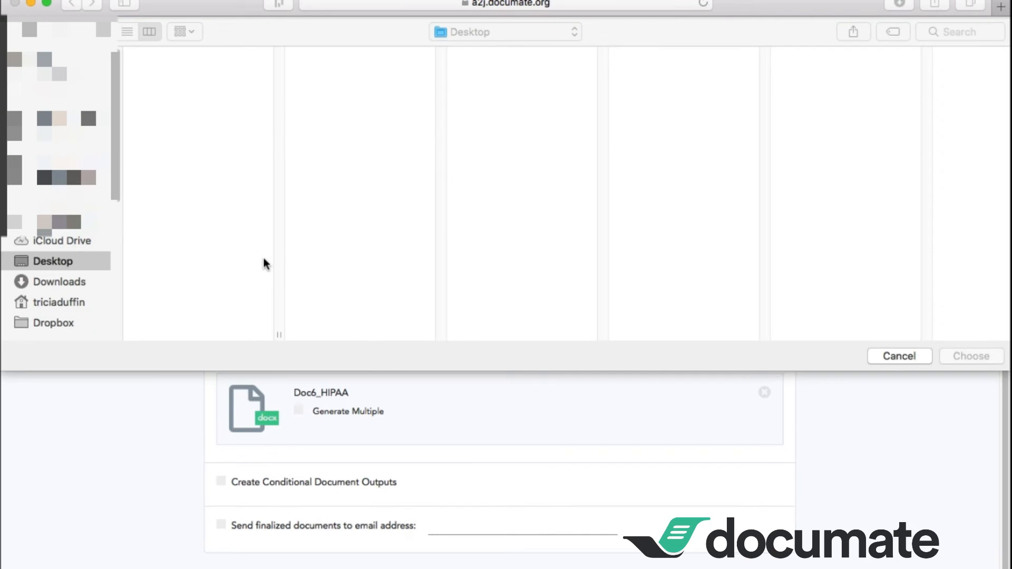
pyautogui.doubleClick(214, 57)
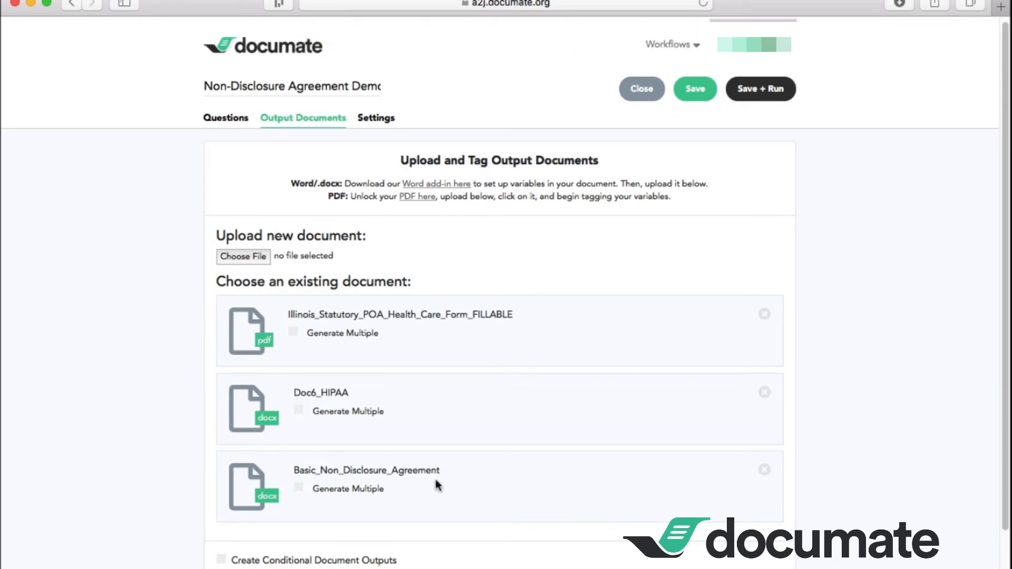
# - Save and run the workflow, and submit the disclosing party's name, street address, and city, state and zip
pyautogui.click(749, 96)
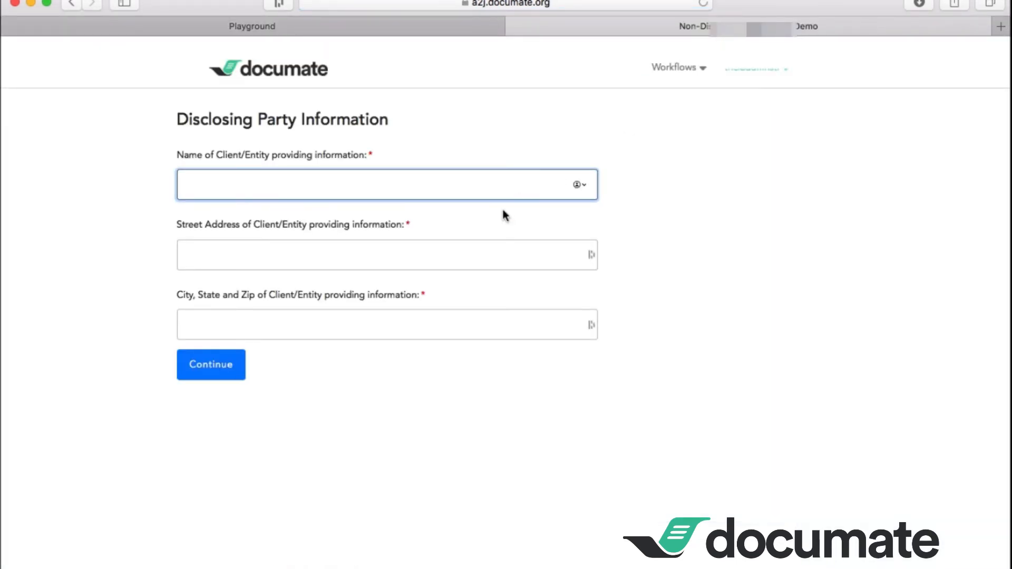
pyautogui.write('John Robert Doe')
pyautogui.click(452, 257)
pyautogui.write('1234')
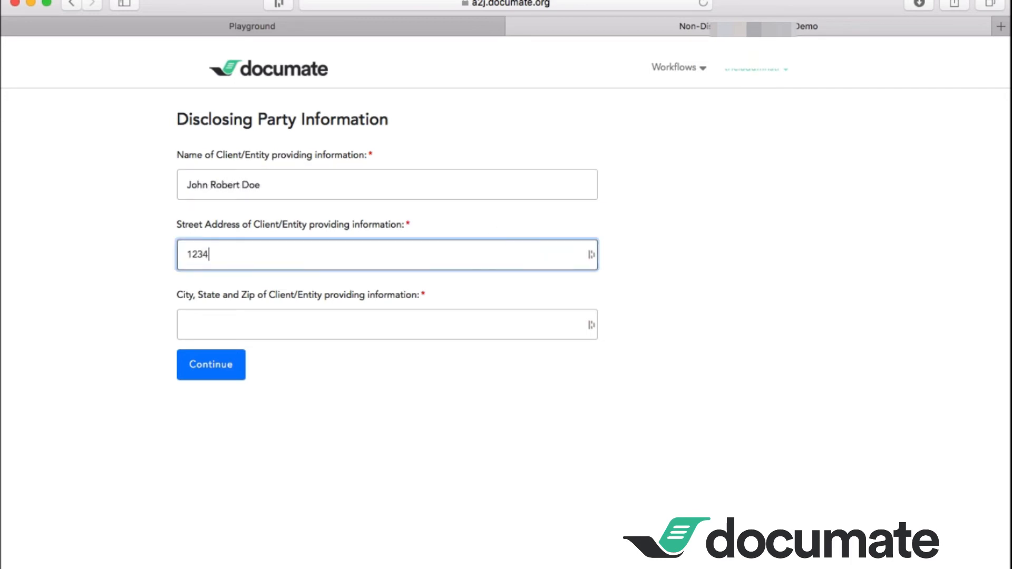
pyautogui.write(' Maple Dr.')
pyautogui.press('Tab')
pyautogui.write('Wal')
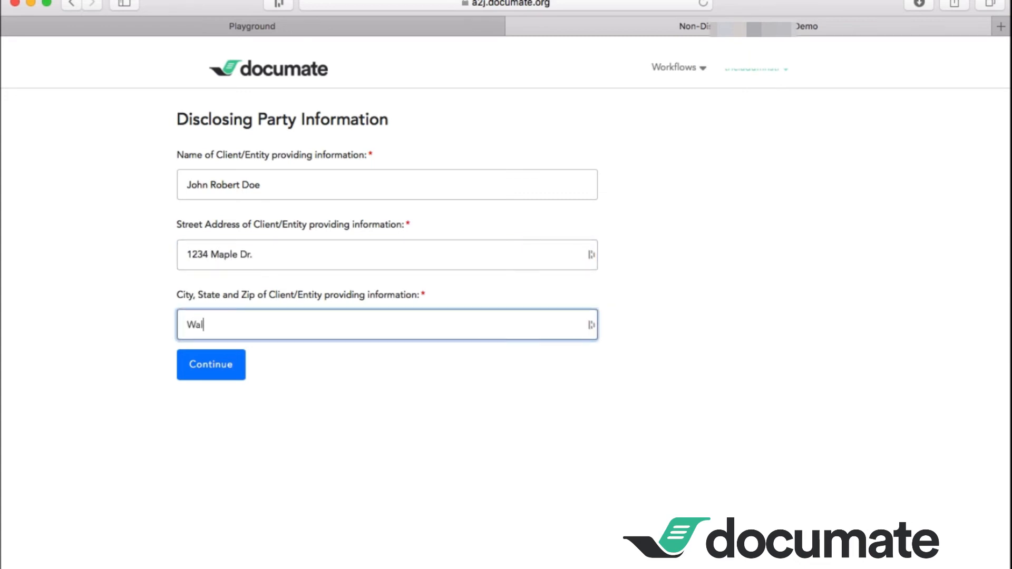
pyautogui.write('nut Grove, IN 55555')
pyautogui.click(191, 360)
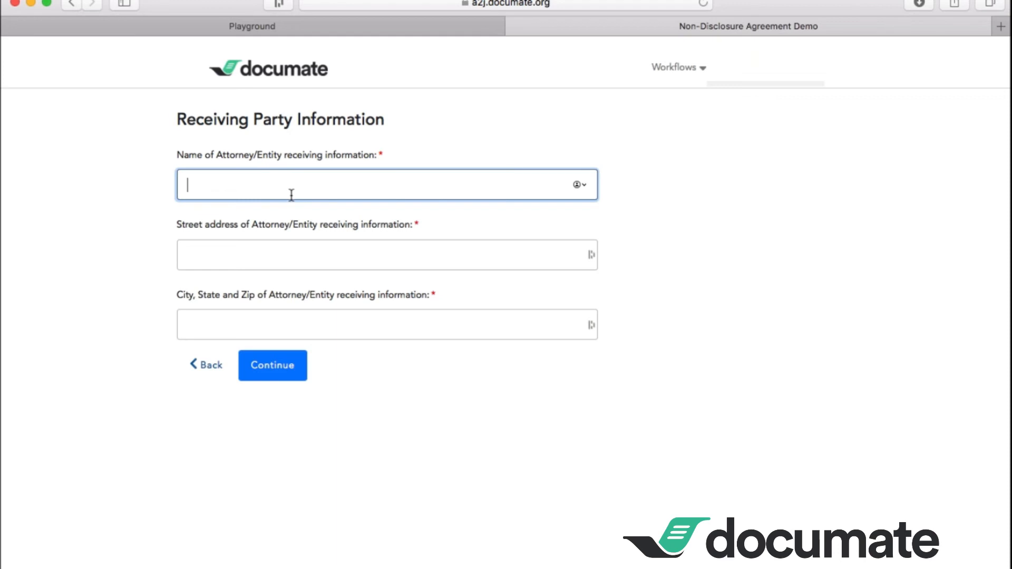
# - Fill in the receiving party's name, street address, and city, state and zip, and continue
pyautogui.write('James J. Smith')
pyautogui.press('Tab')
pyautogui.write('5678 Oak St.')
pyautogui.press('Tab')
pyautogui.write('Walnut Grove, IN ')
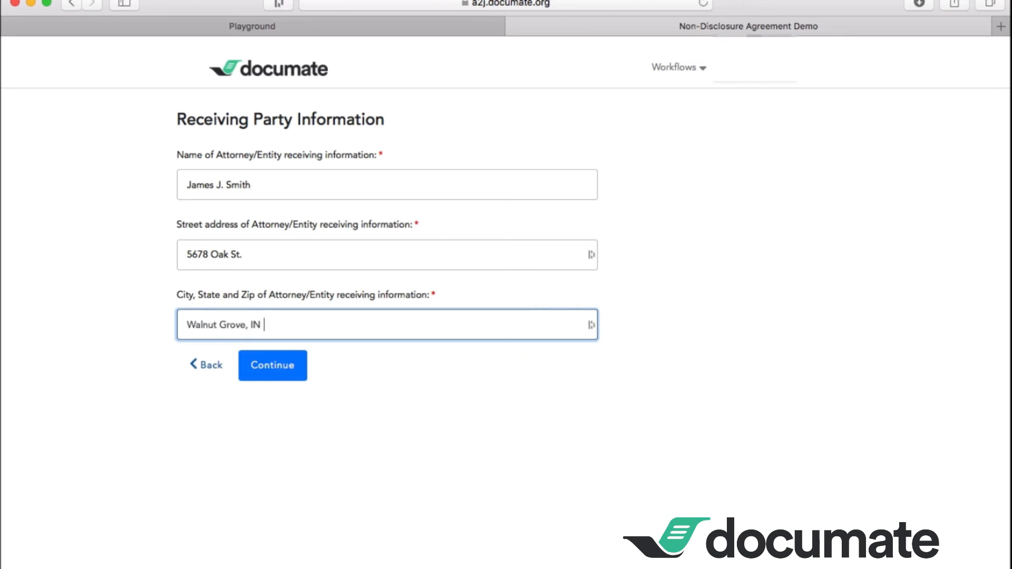
pyautogui.write('55555')
pyautogui.click(267, 363)
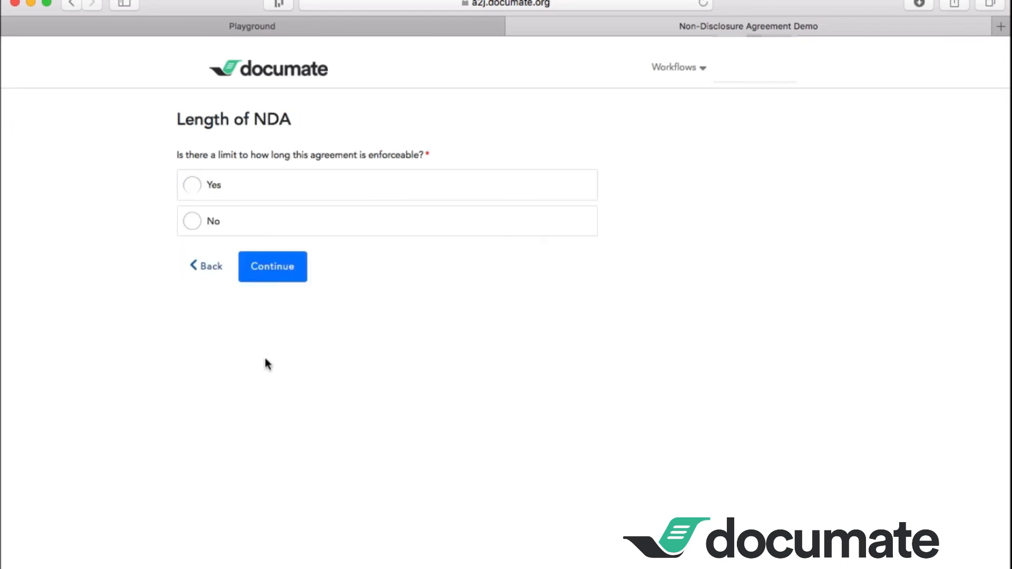
# - Answer Yes to the enforceability limit with a length of 12 months, and continue past the answer review to generate the documents
pyautogui.click(276, 180)
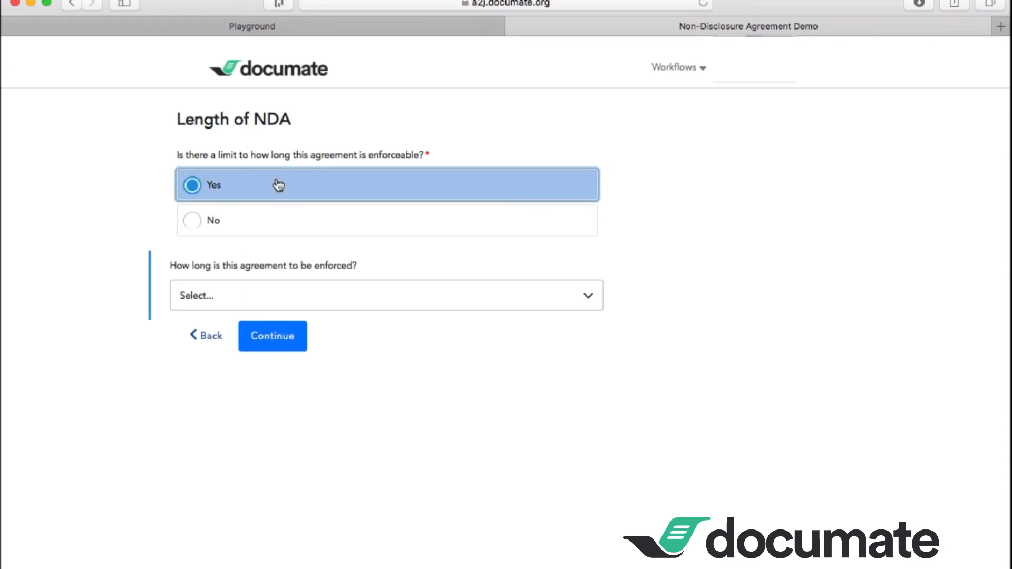
pyautogui.click(289, 298)
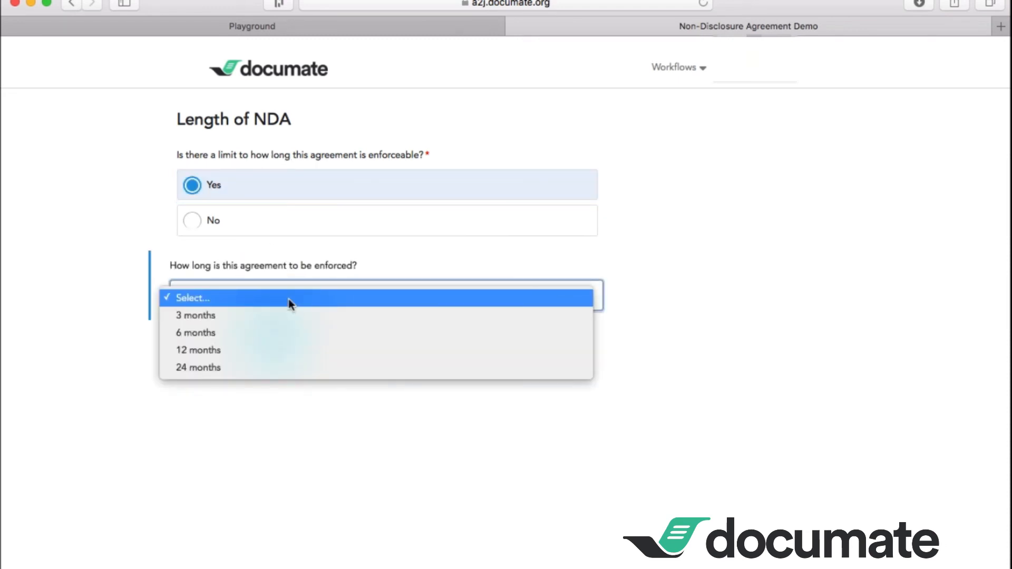
pyautogui.click(283, 352)
pyautogui.click(293, 346)
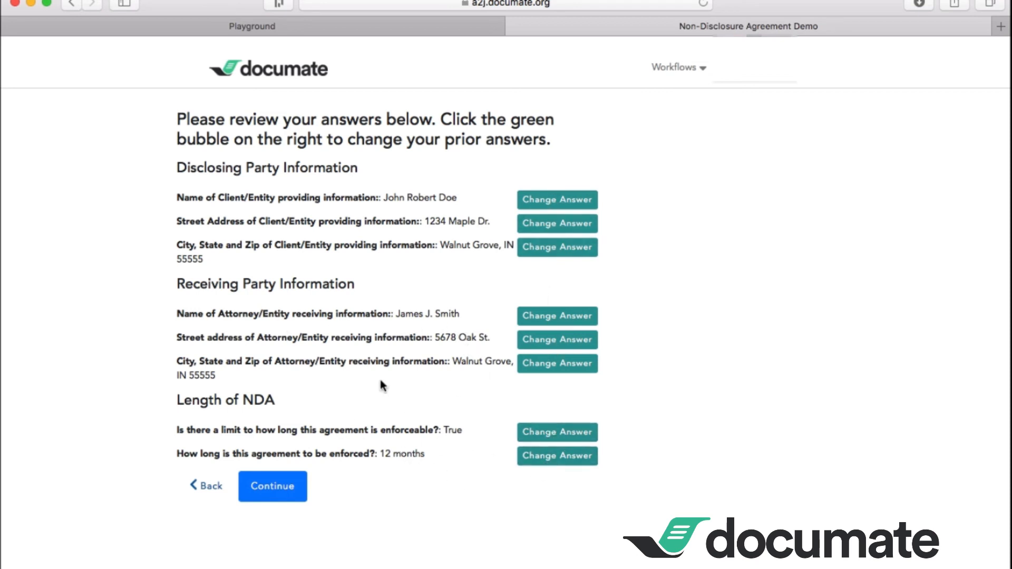
pyautogui.click(287, 486)
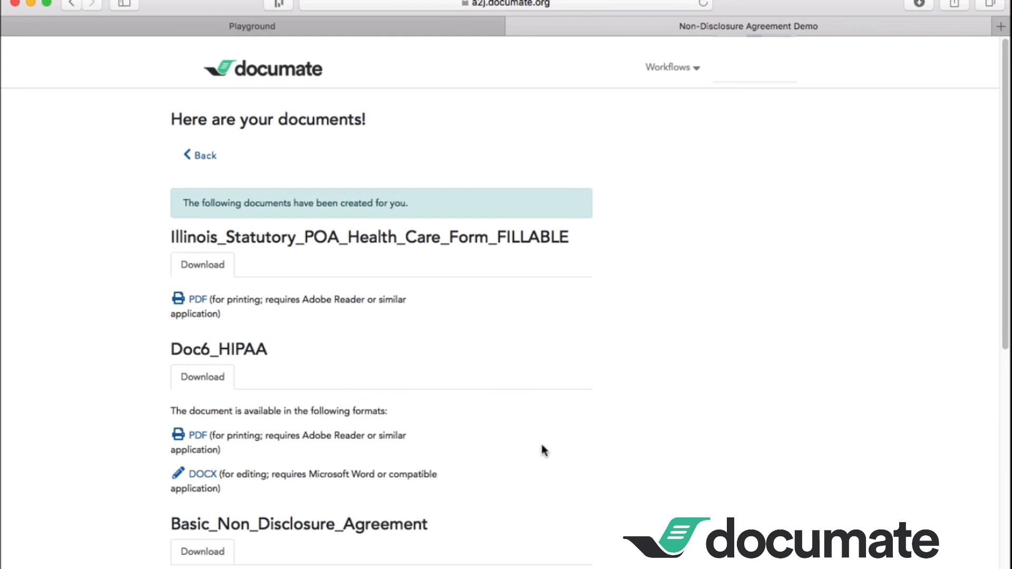
# - Examine the party details, Time Periods clause and signature blocks in the generated Basic_Non_Disclosure_Agreement PDF, and return to the workflow editor
pyautogui.moveTo(1000, 273); pyautogui.dragTo(1000, 470)
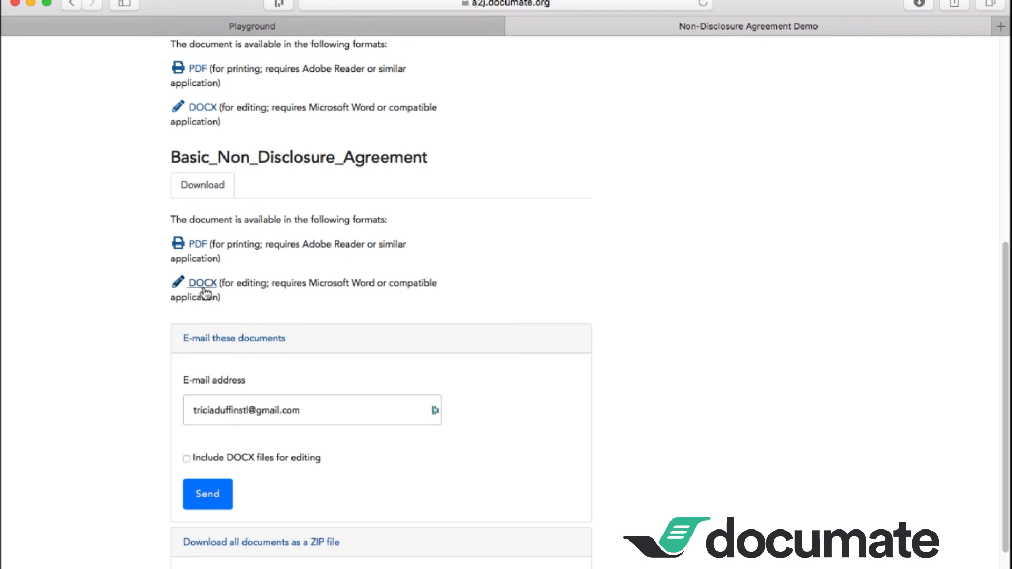
pyautogui.click(197, 243)
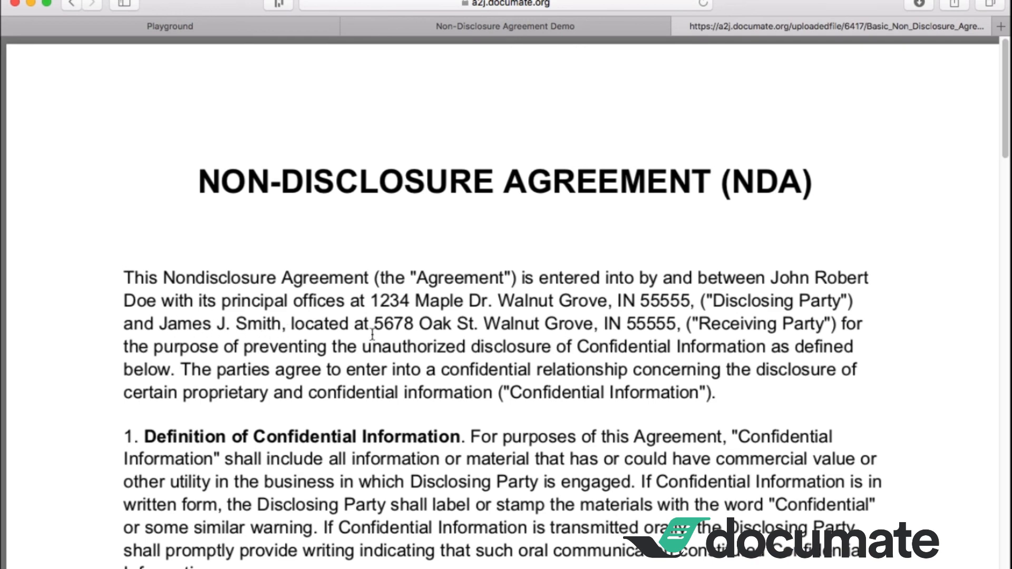
pyautogui.moveTo(1004, 138); pyautogui.dragTo(998, 313)
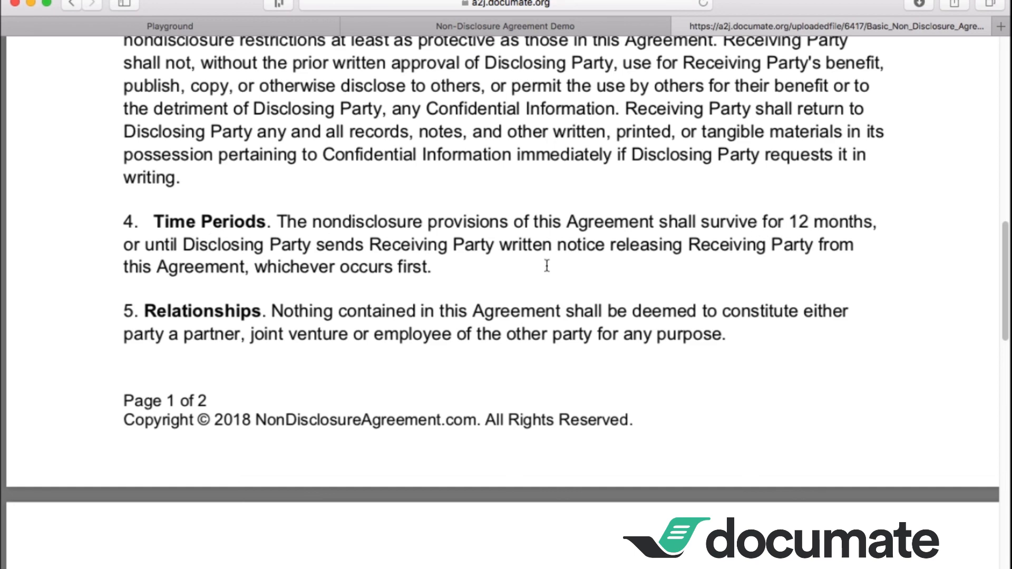
pyautogui.moveTo(1001, 249)
pyautogui.mouseDown()
pyautogui.moveTo(975, 521)
pyautogui.moveTo(979, 489)
pyautogui.mouseUp()
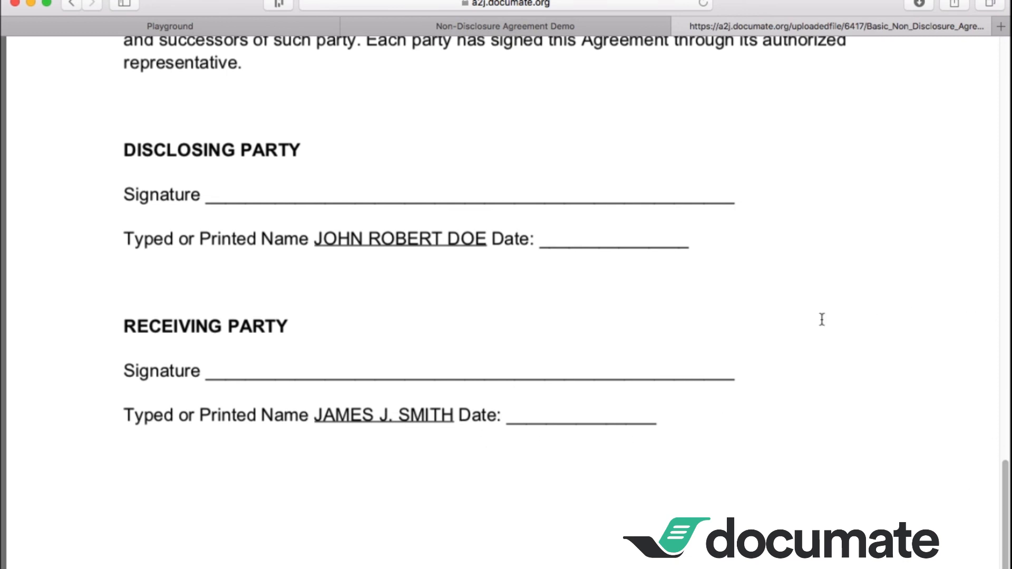
pyautogui.click(303, 27)
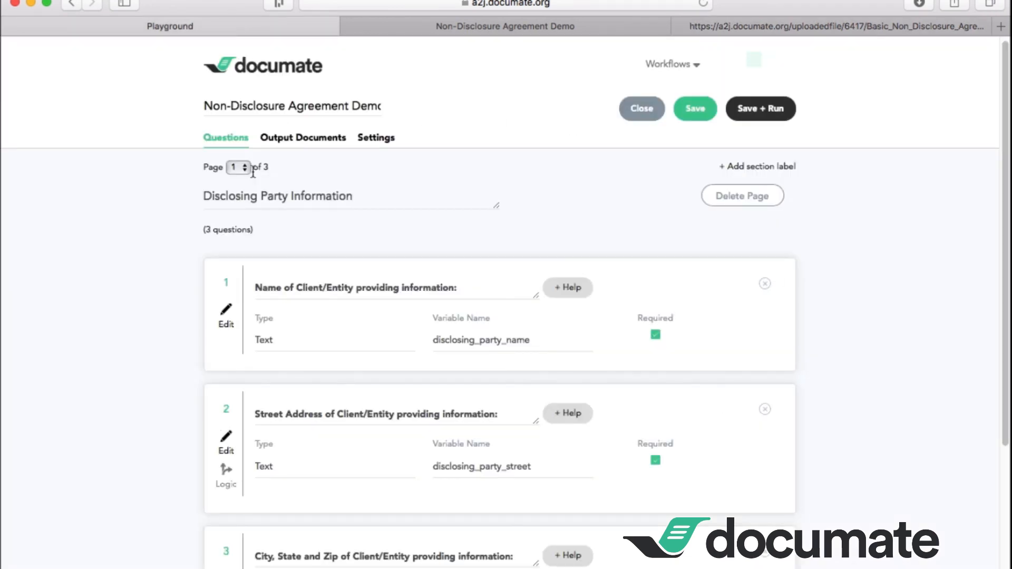